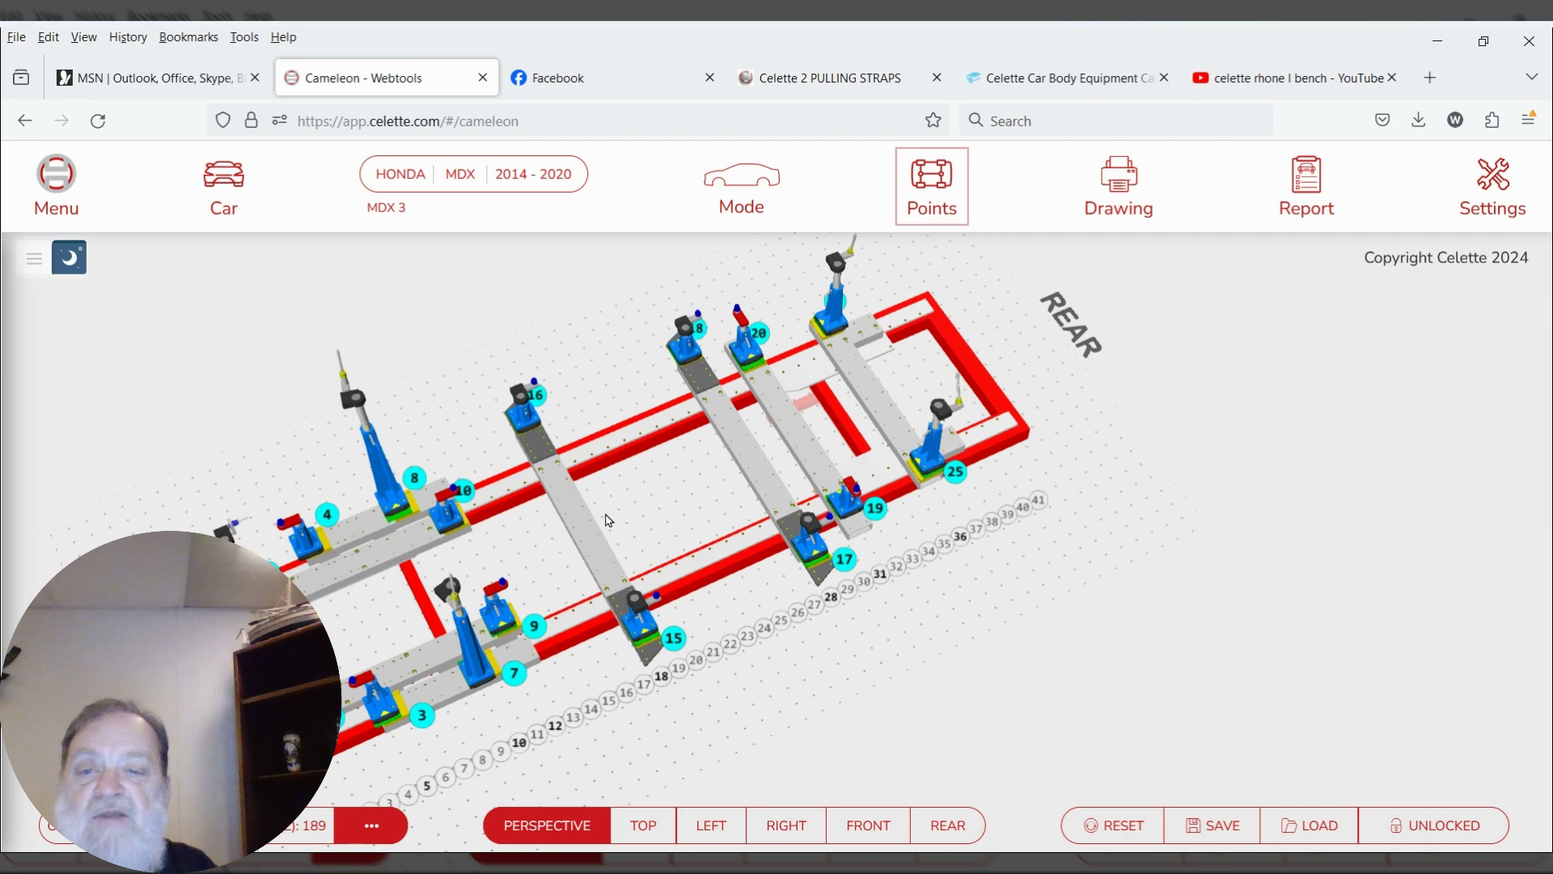
# Try to show the jig for point 34 at the rear of the bench
pyautogui.moveTo(609, 518); pyautogui.dragTo(706, 426)
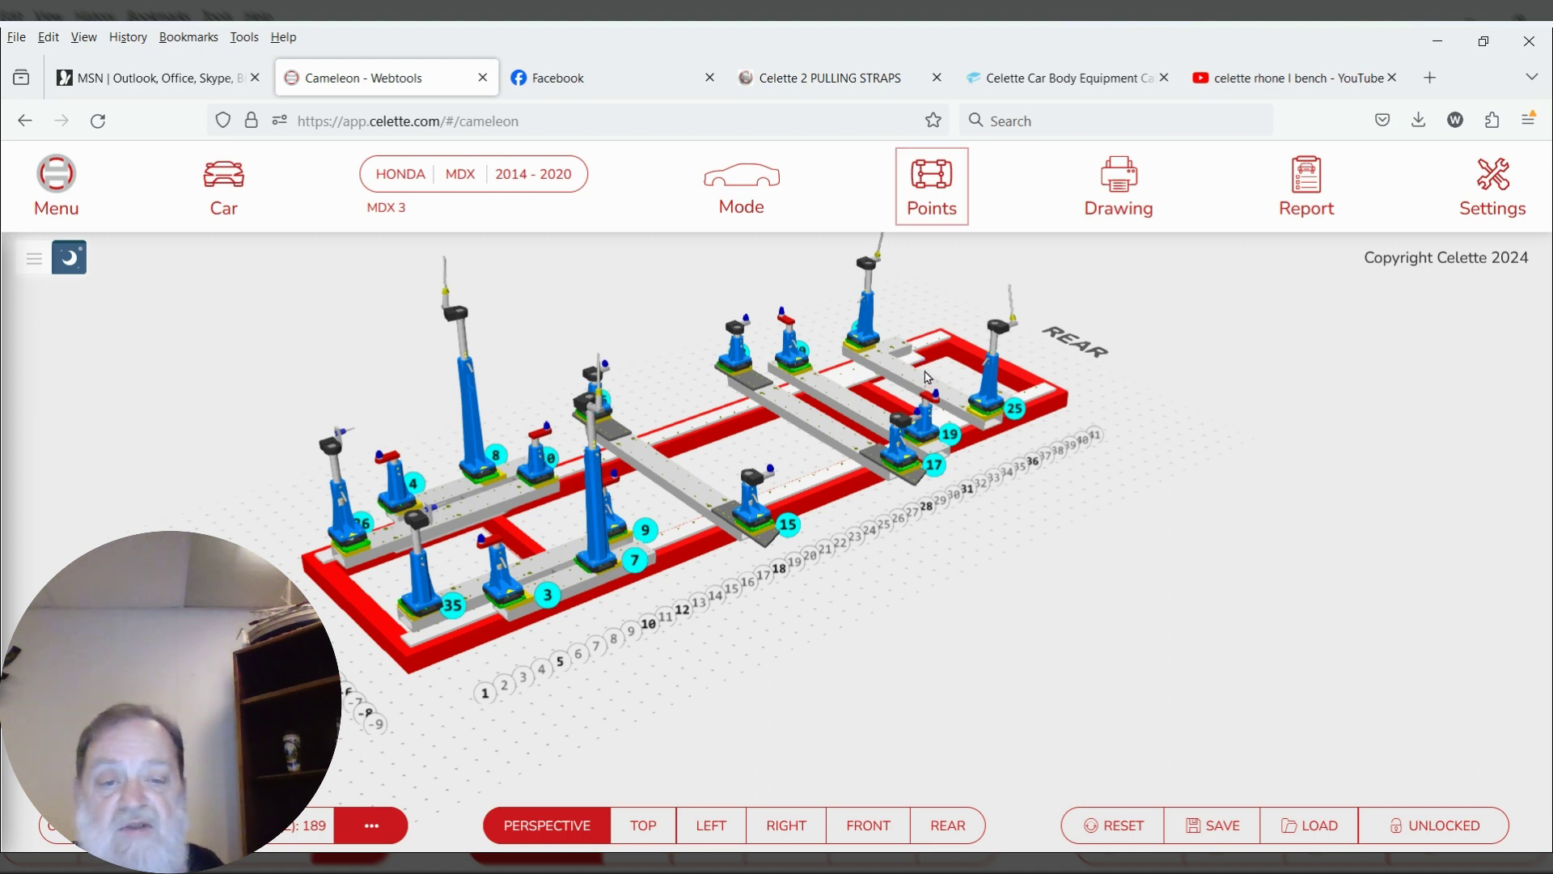
pyautogui.moveTo(899, 369); pyautogui.dragTo(858, 441)
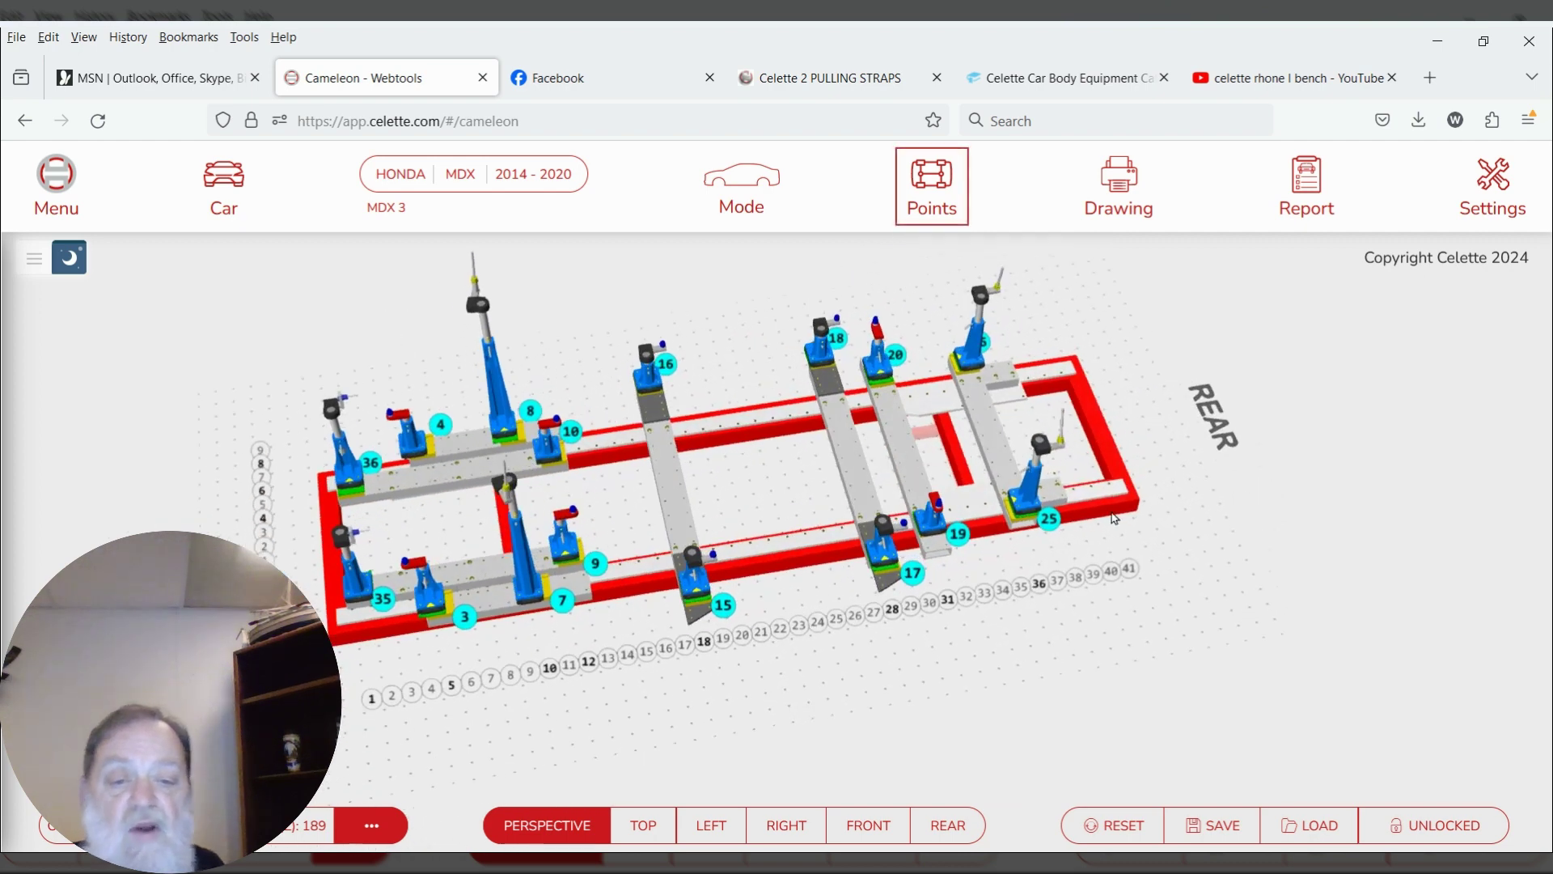
pyautogui.scroll(5, 1003, 555)
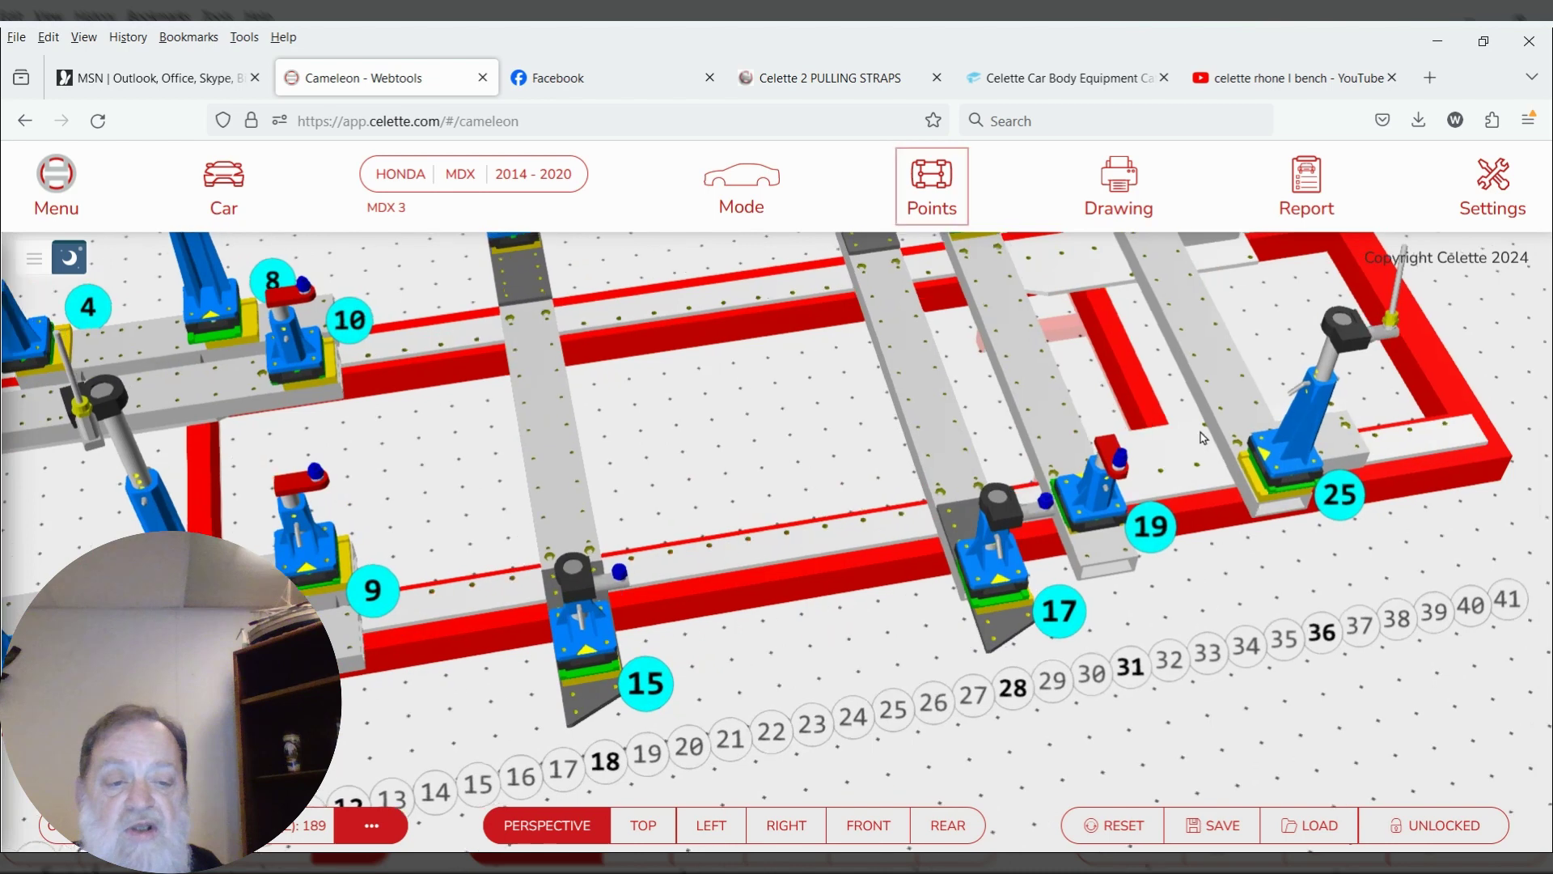
pyautogui.moveTo(852, 484); pyautogui.dragTo(815, 477)
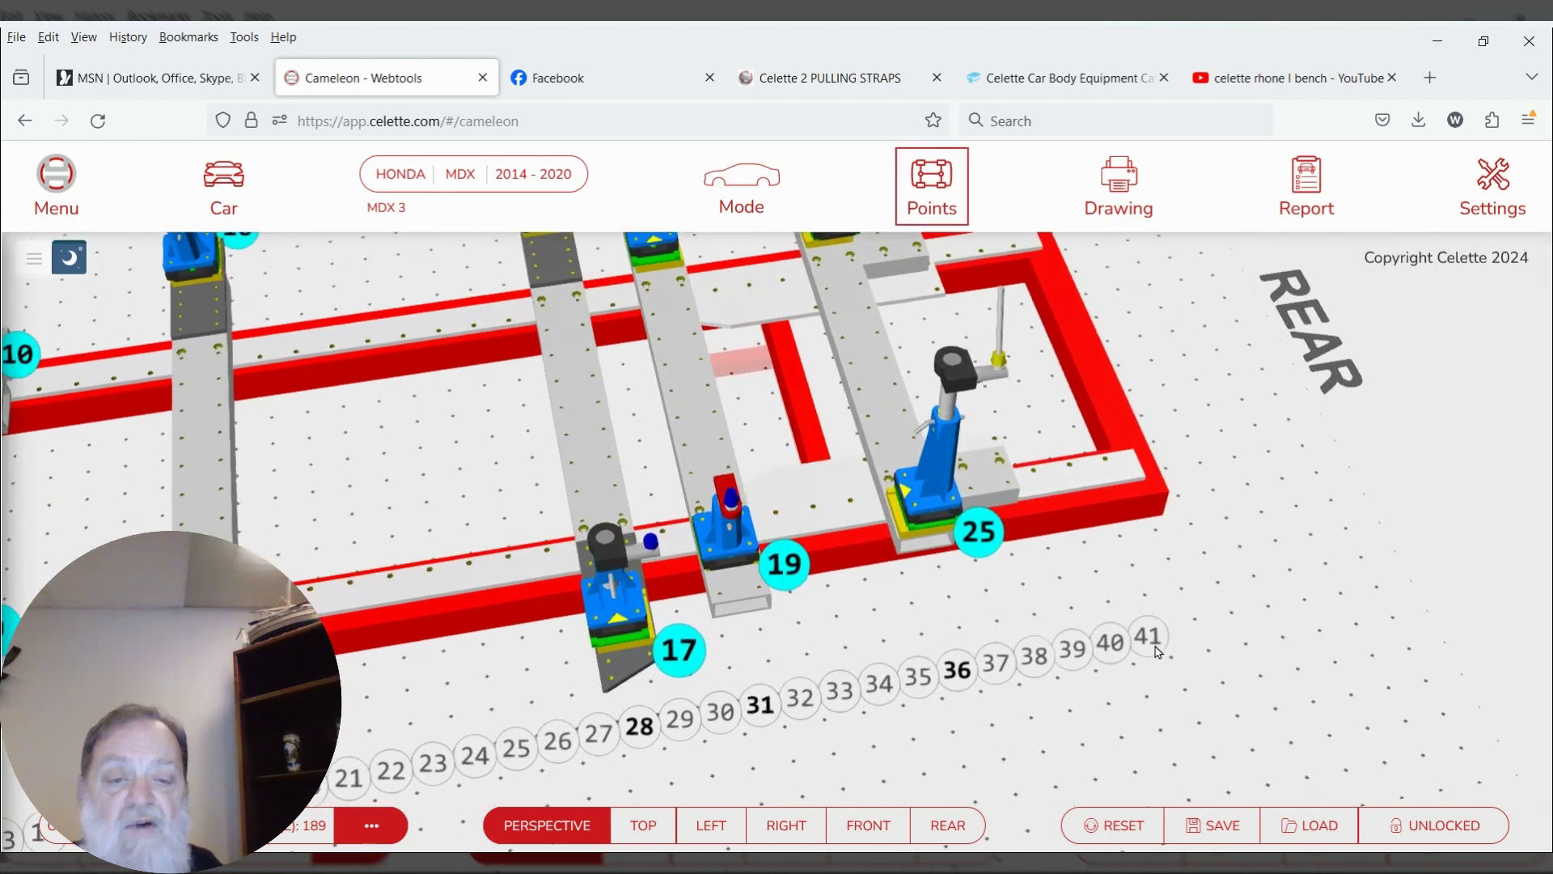
pyautogui.moveTo(403, 401); pyautogui.dragTo(478, 419)
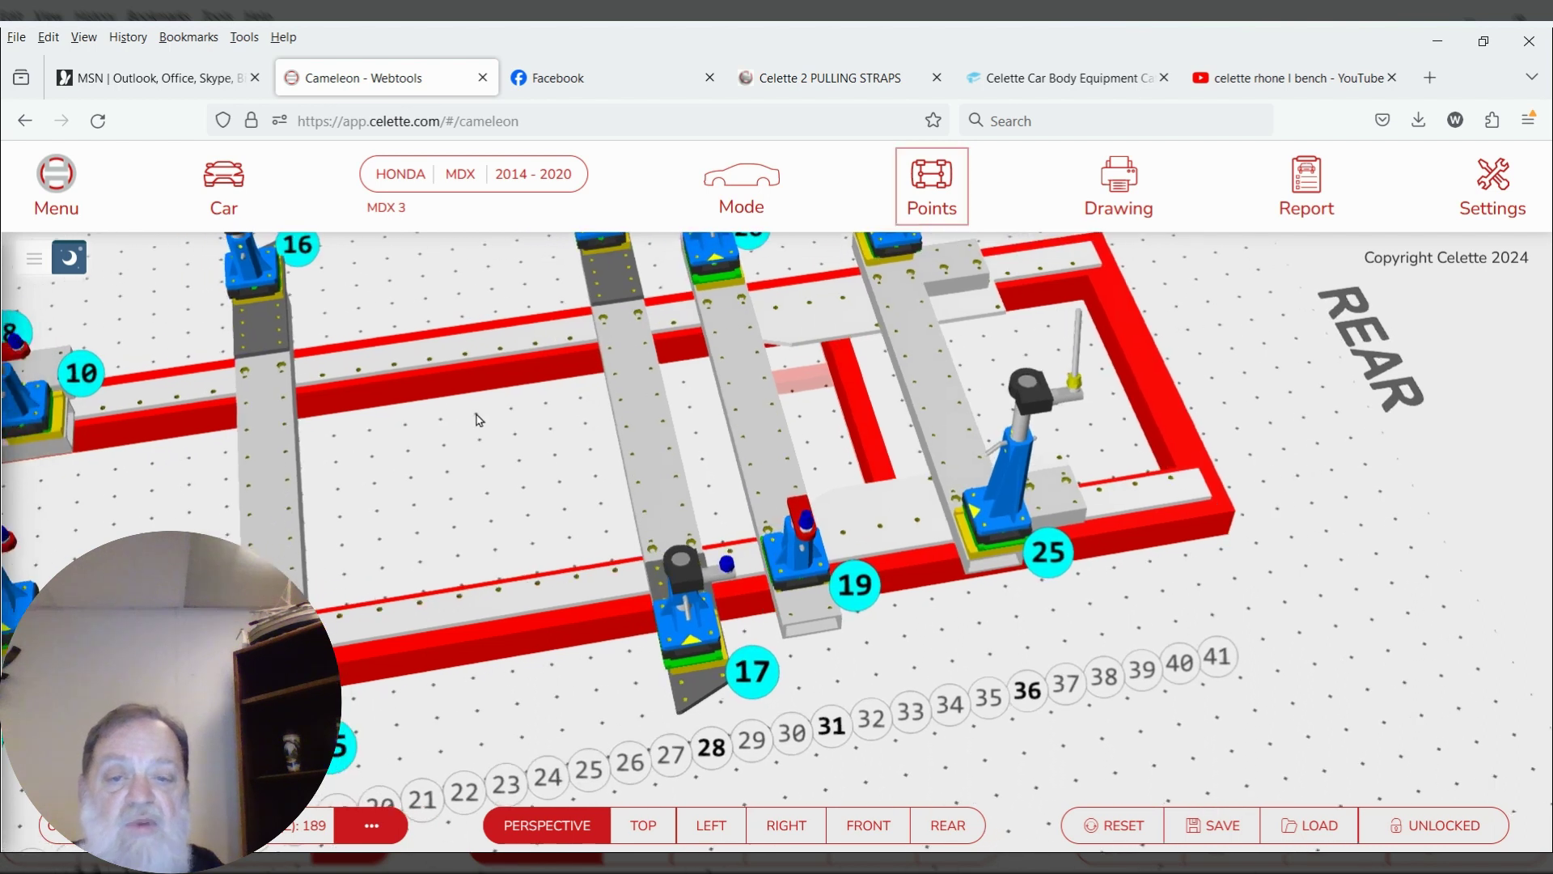
pyautogui.click(933, 197)
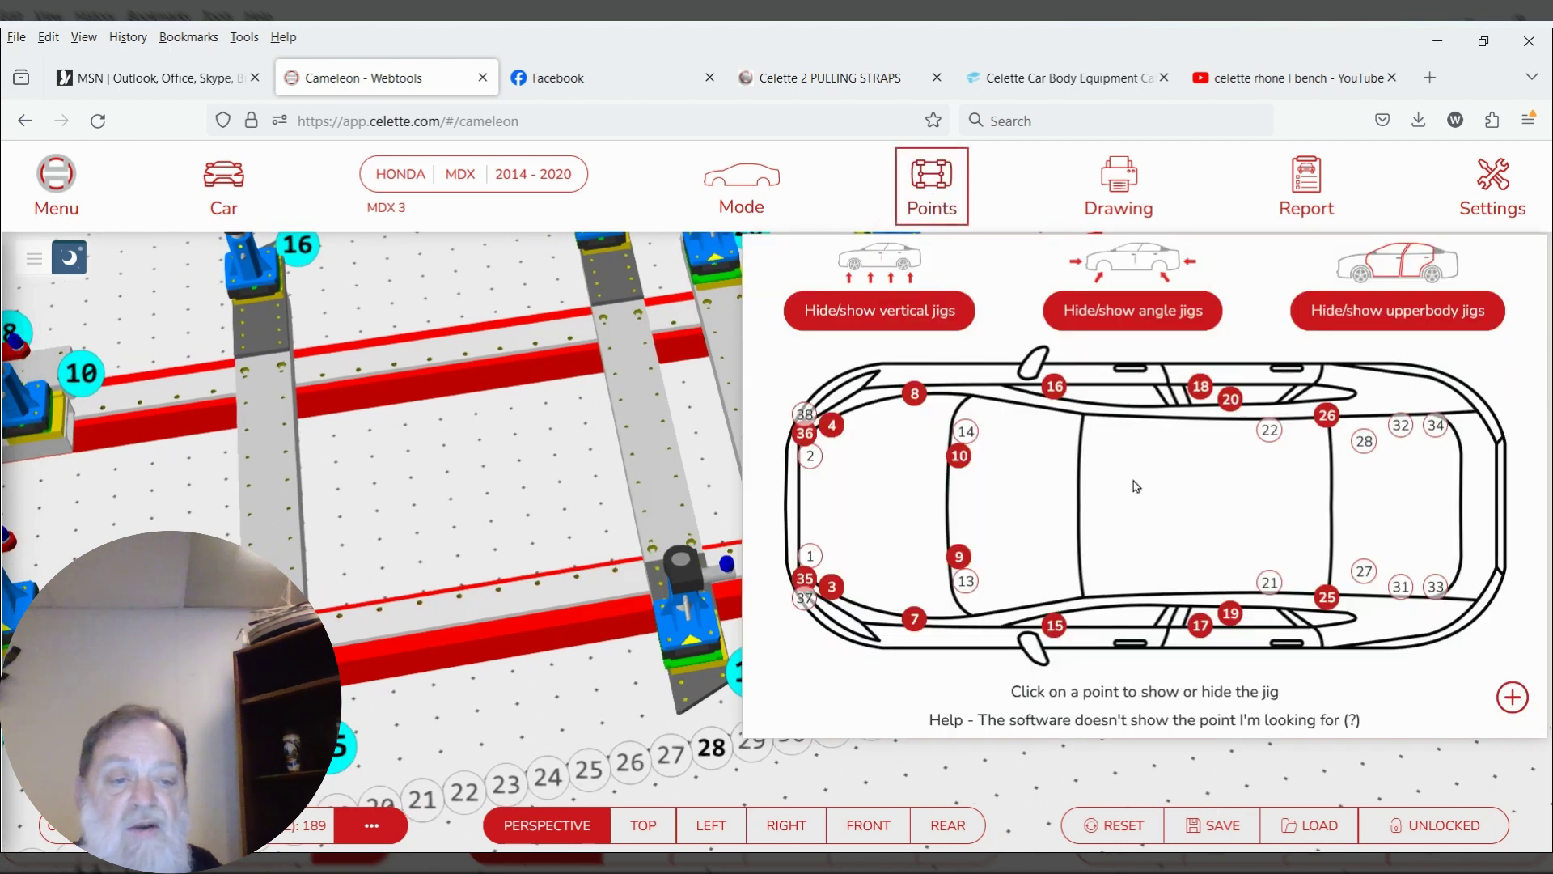
pyautogui.click(1442, 438)
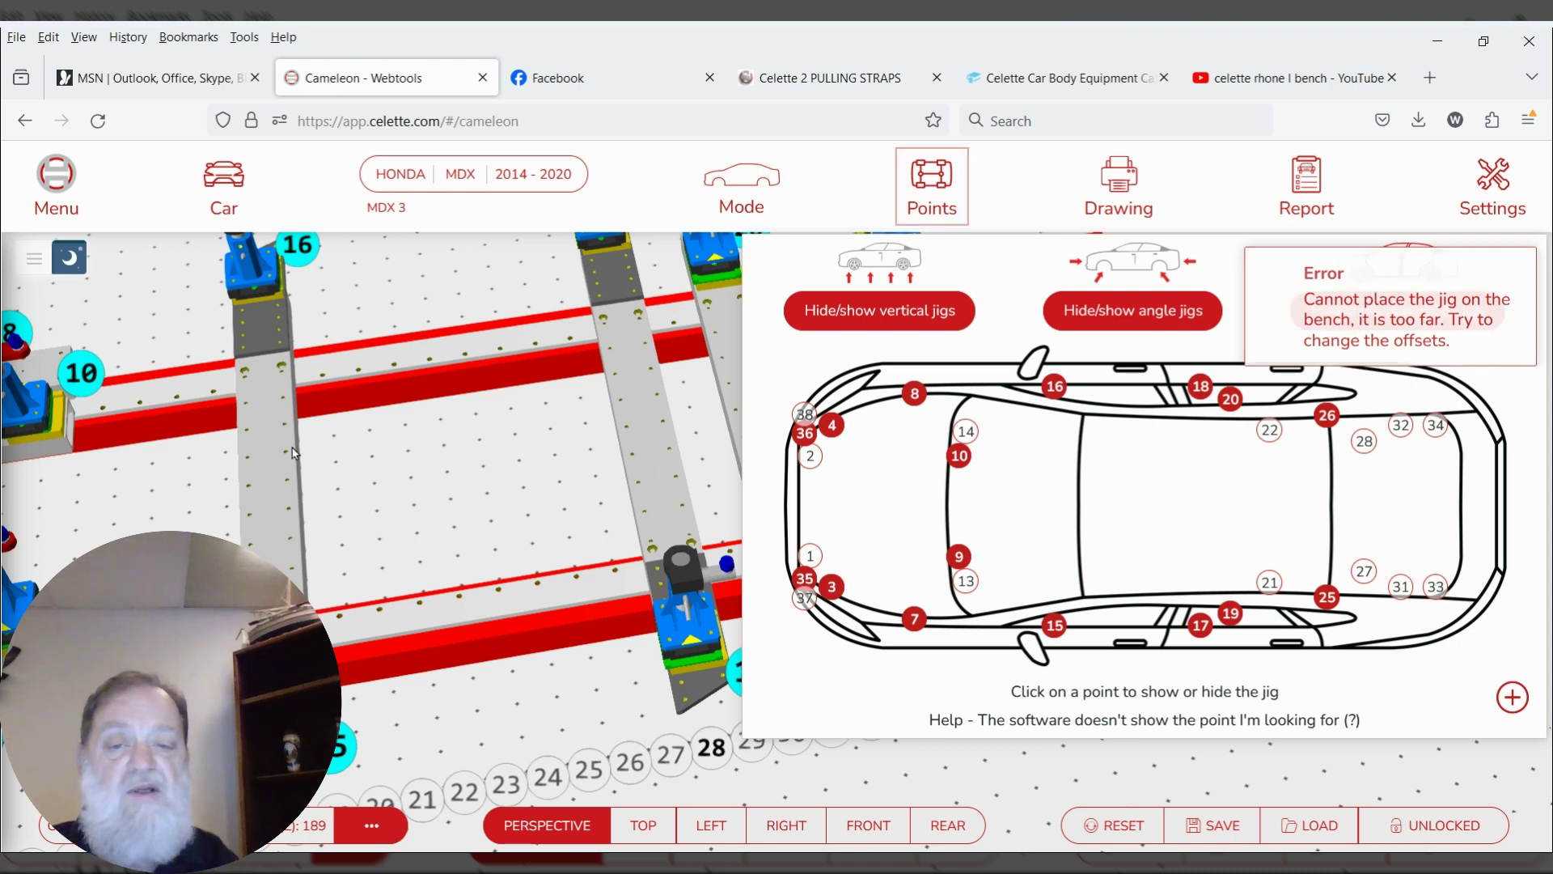
pyautogui.click(519, 407)
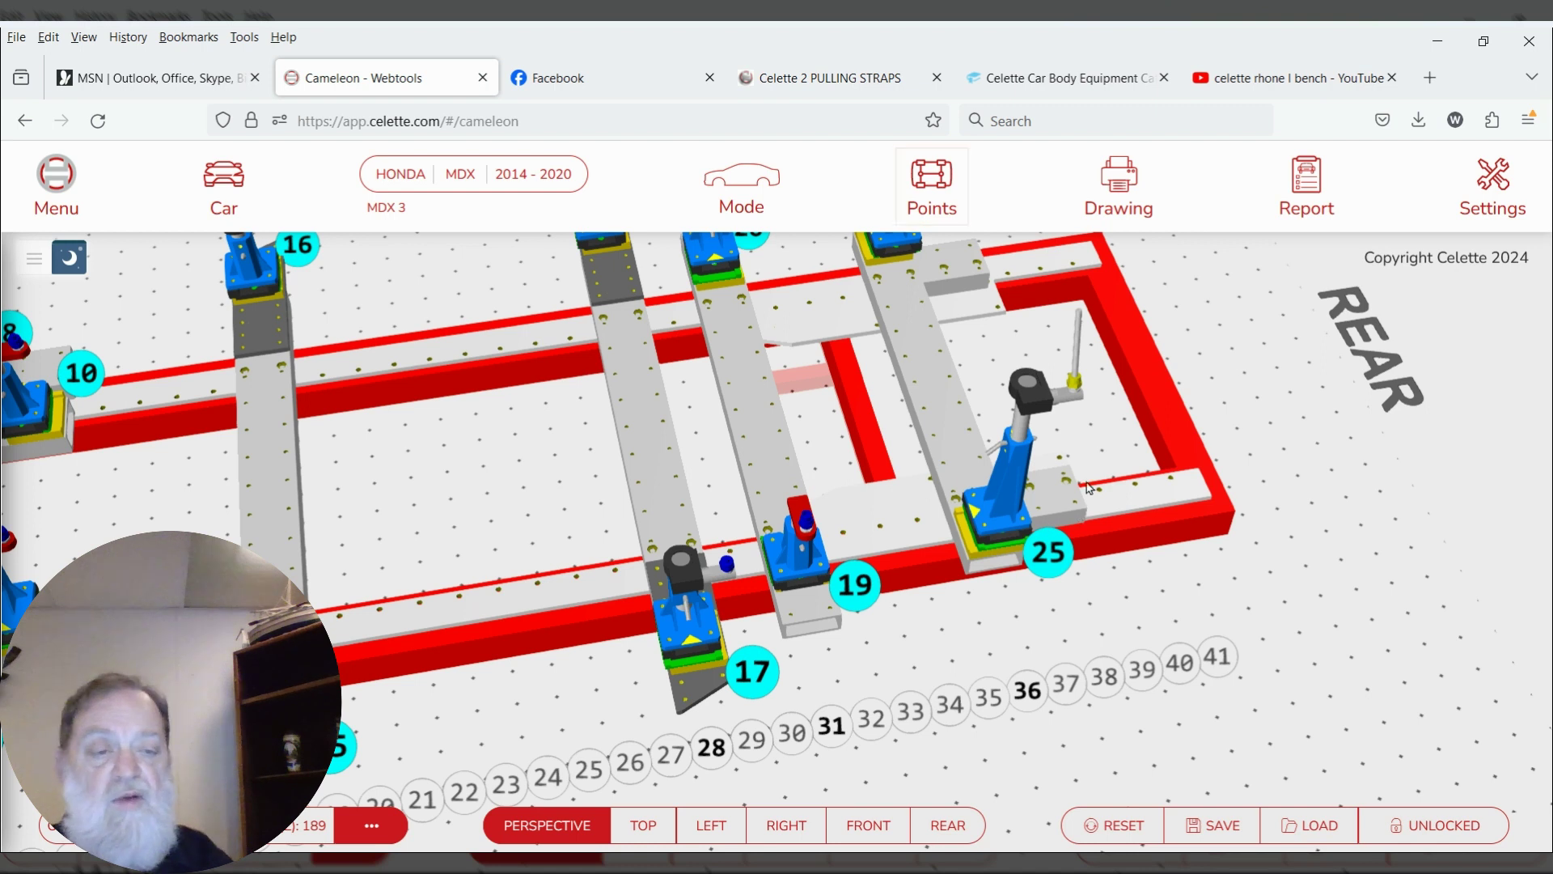
# Change the bench type to the XL bench with 51 holes
pyautogui.click(1499, 186)
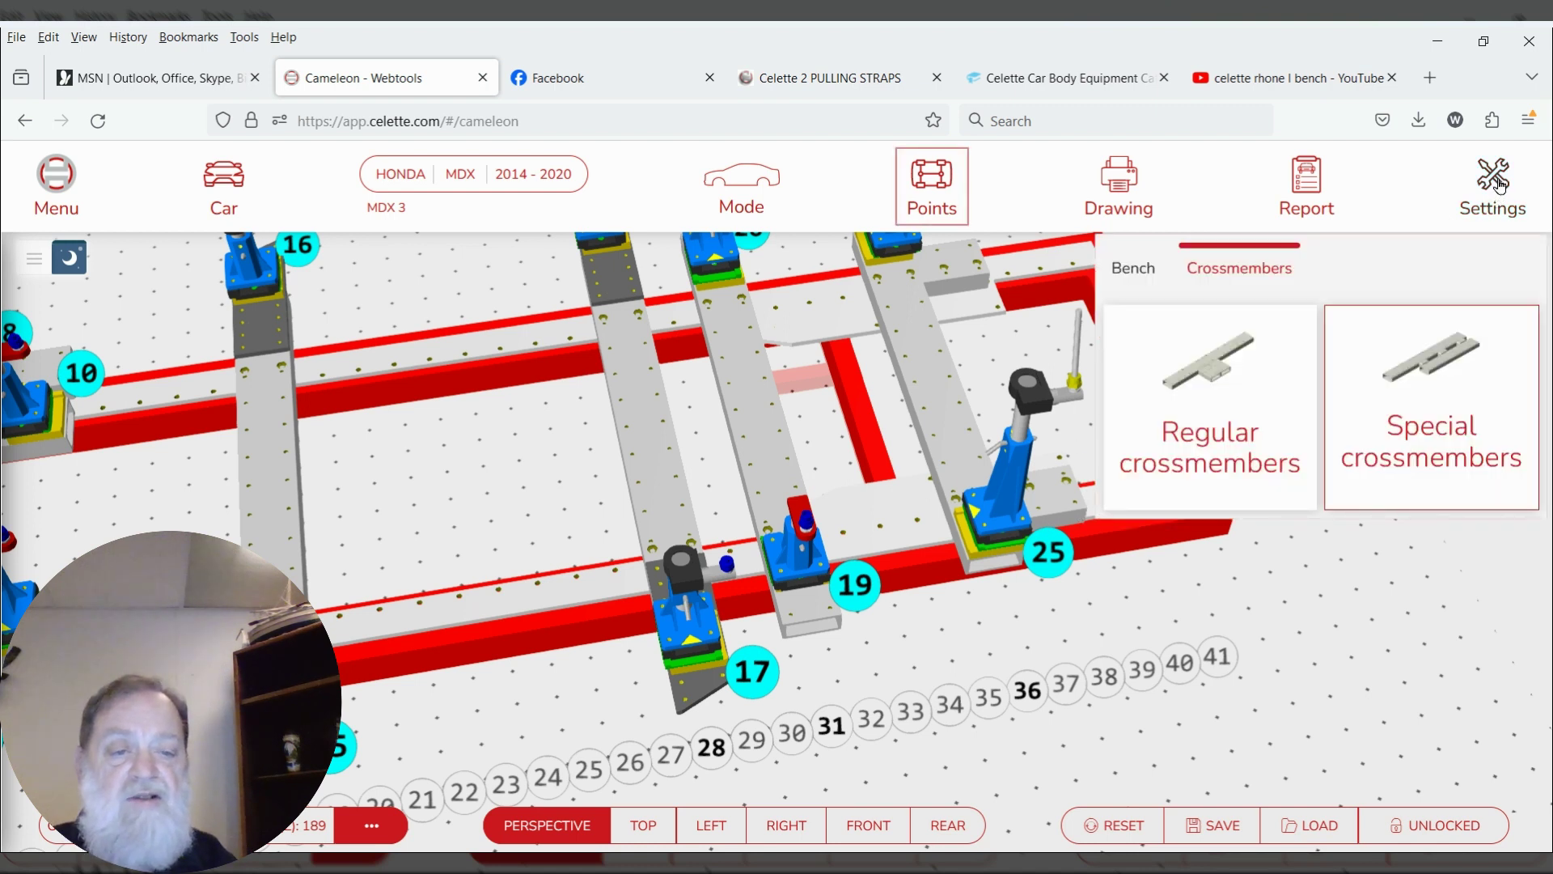
pyautogui.click(1144, 267)
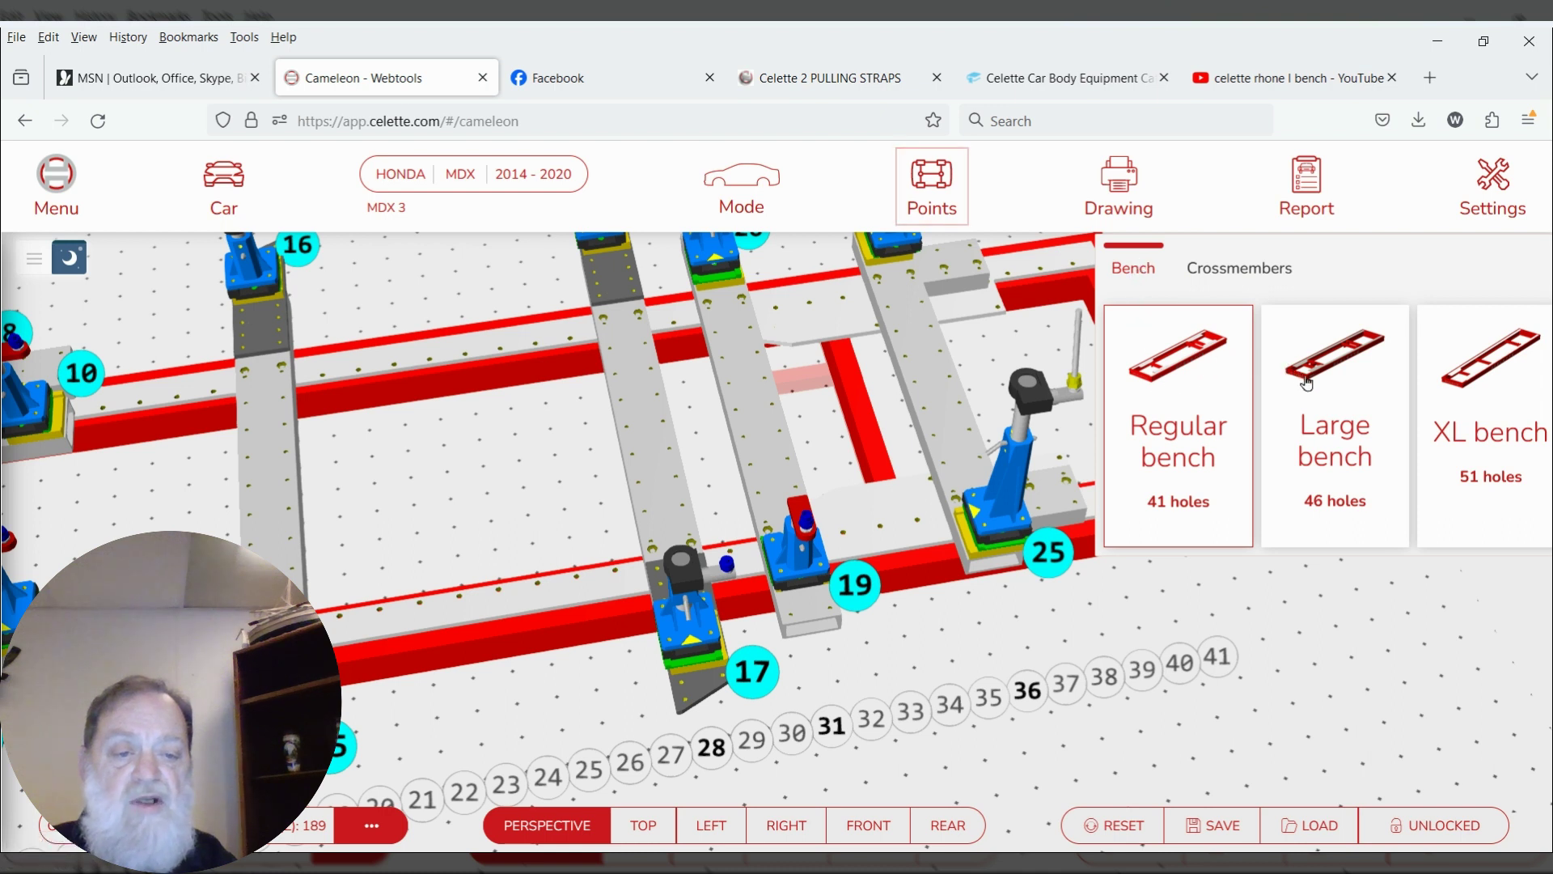
pyautogui.click(1488, 379)
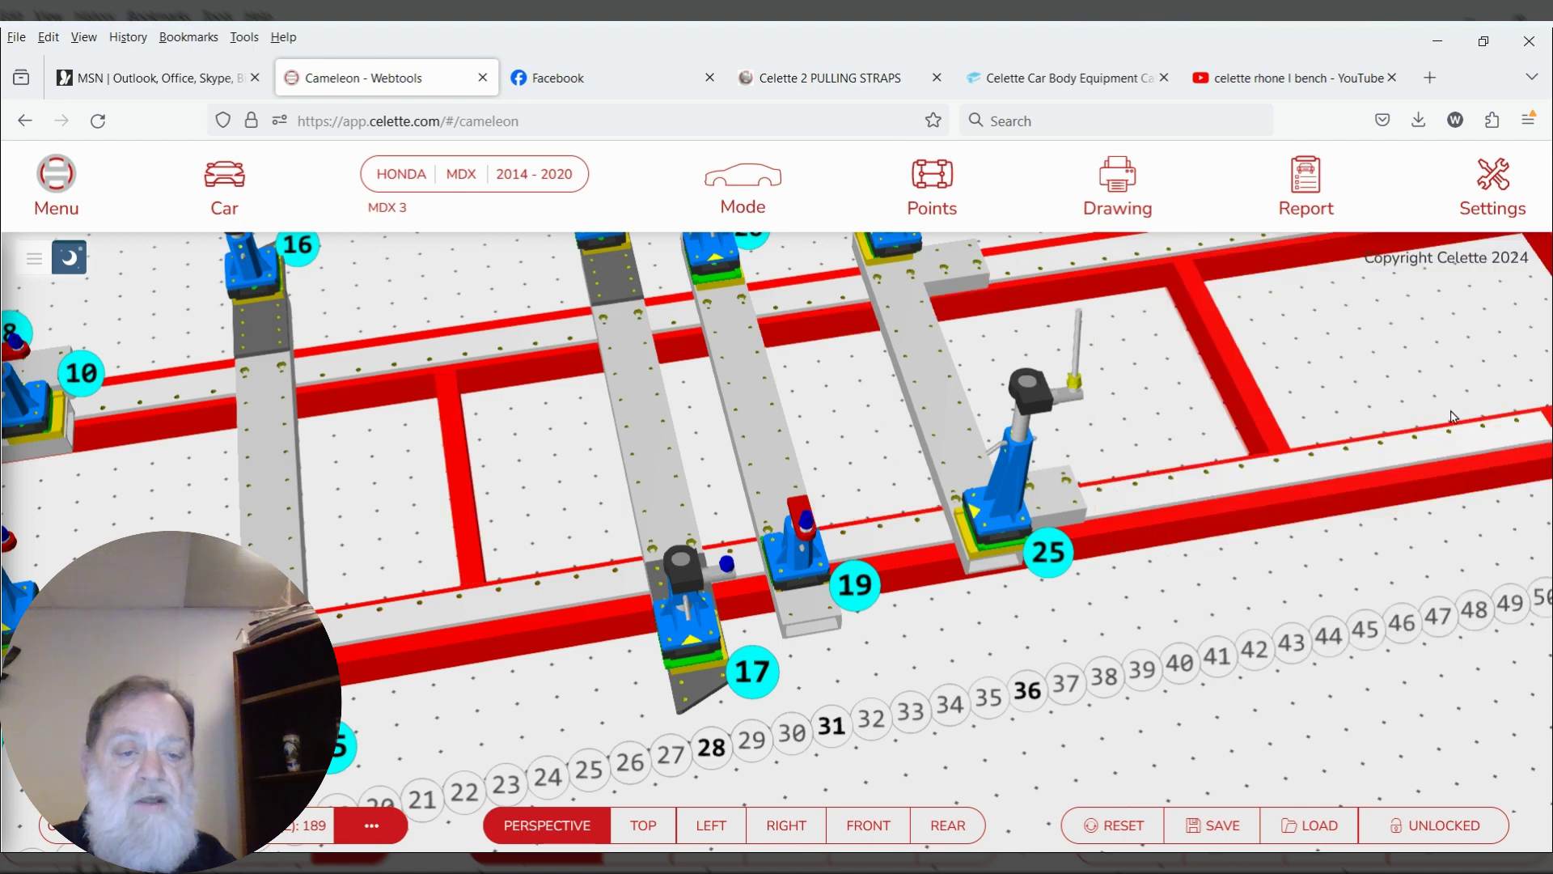
# Show the jig for point 34, the rear longitudinal member hole, on the bench
pyautogui.scroll(-5, 847, 357)
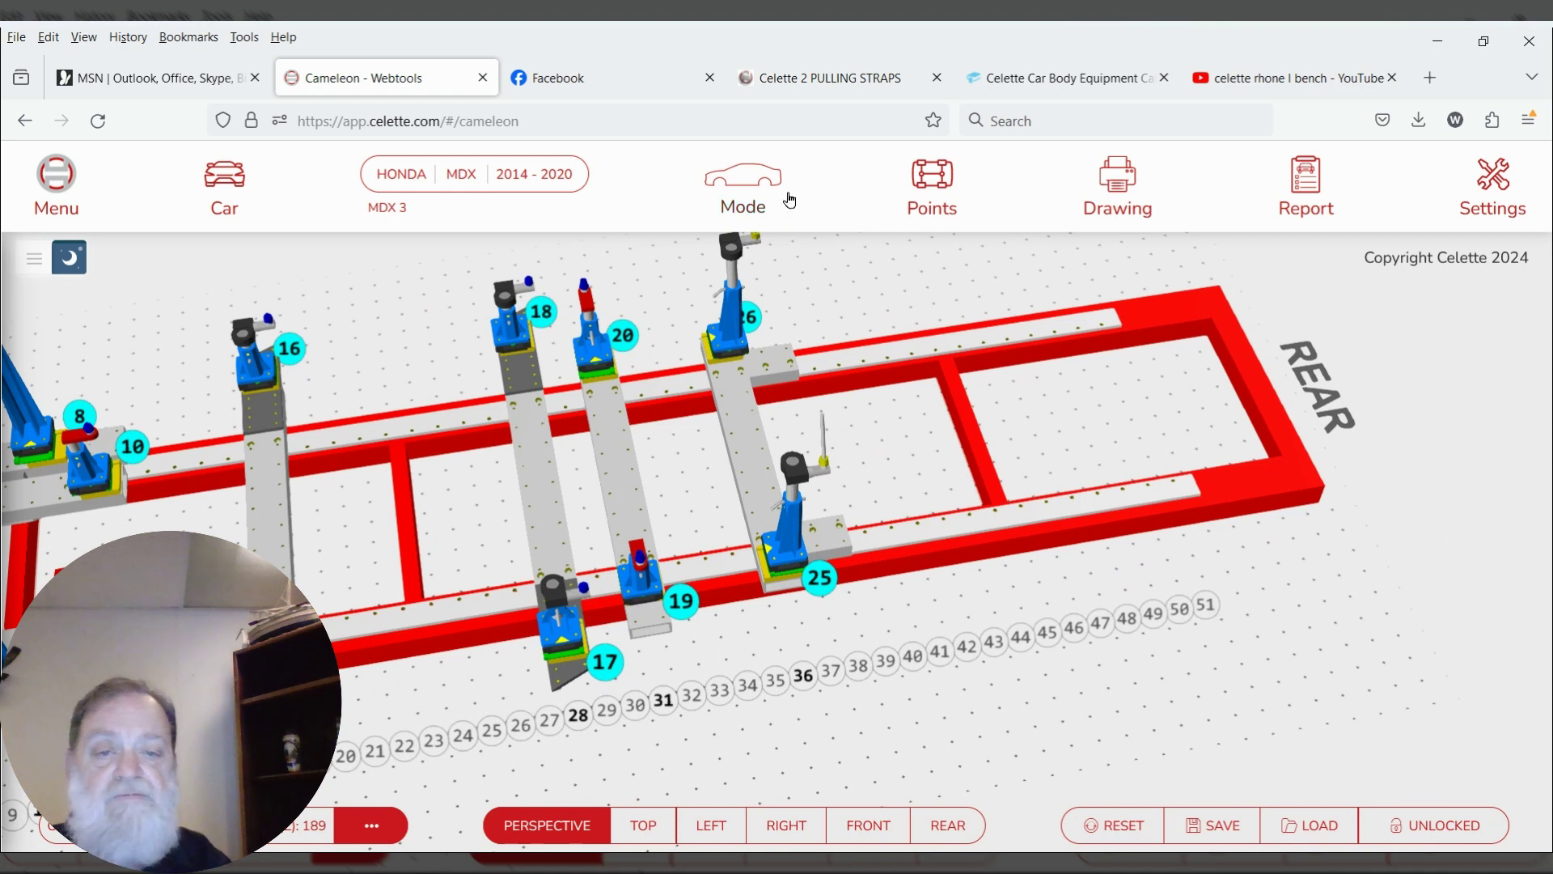
pyautogui.click(929, 174)
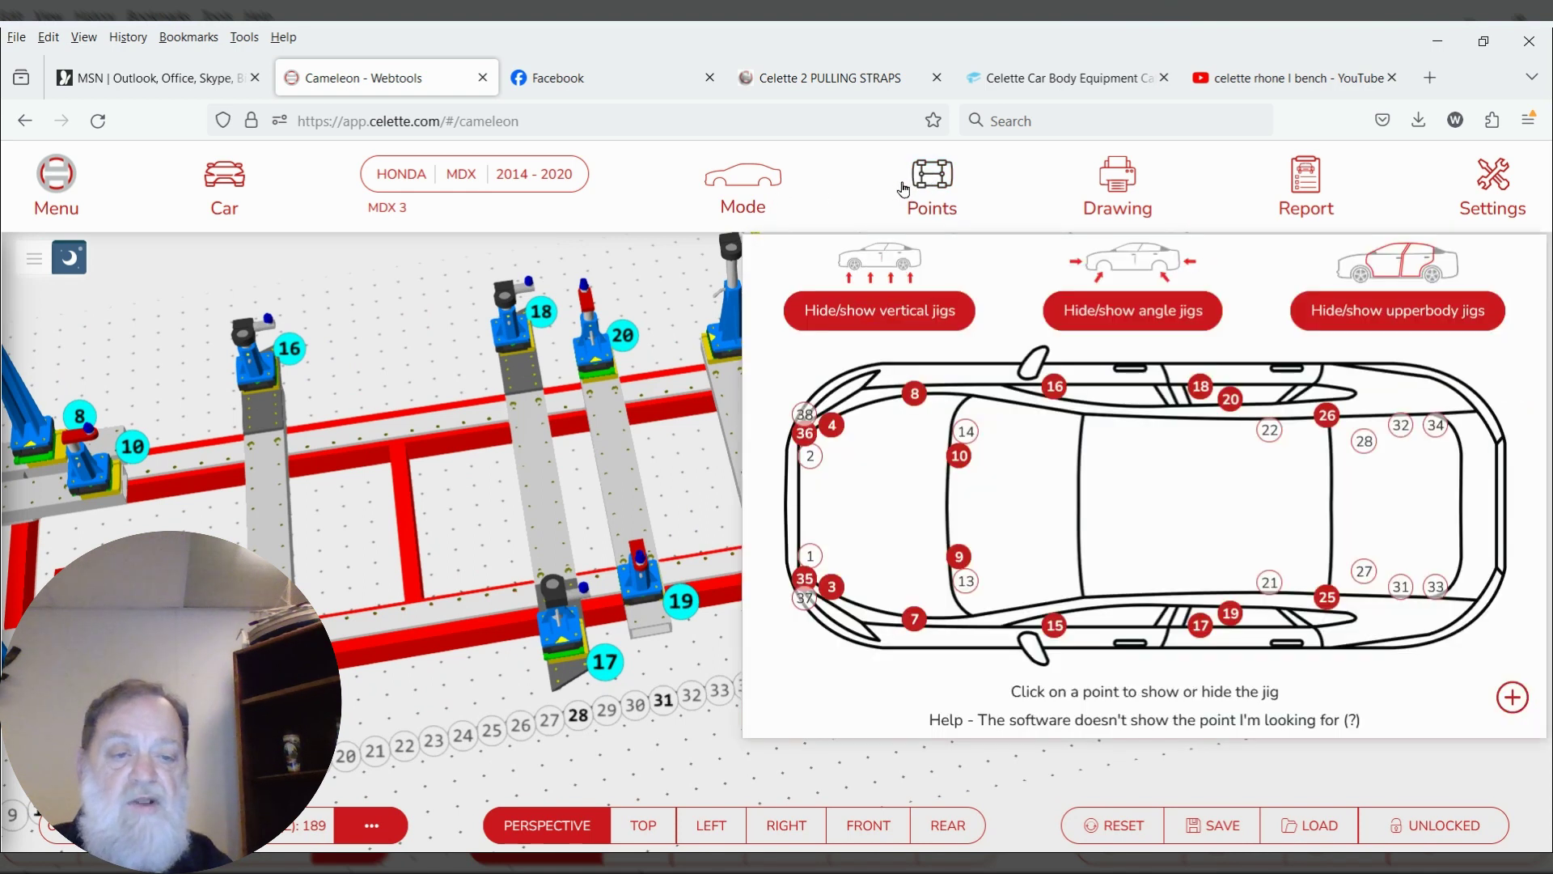
pyautogui.click(1436, 427)
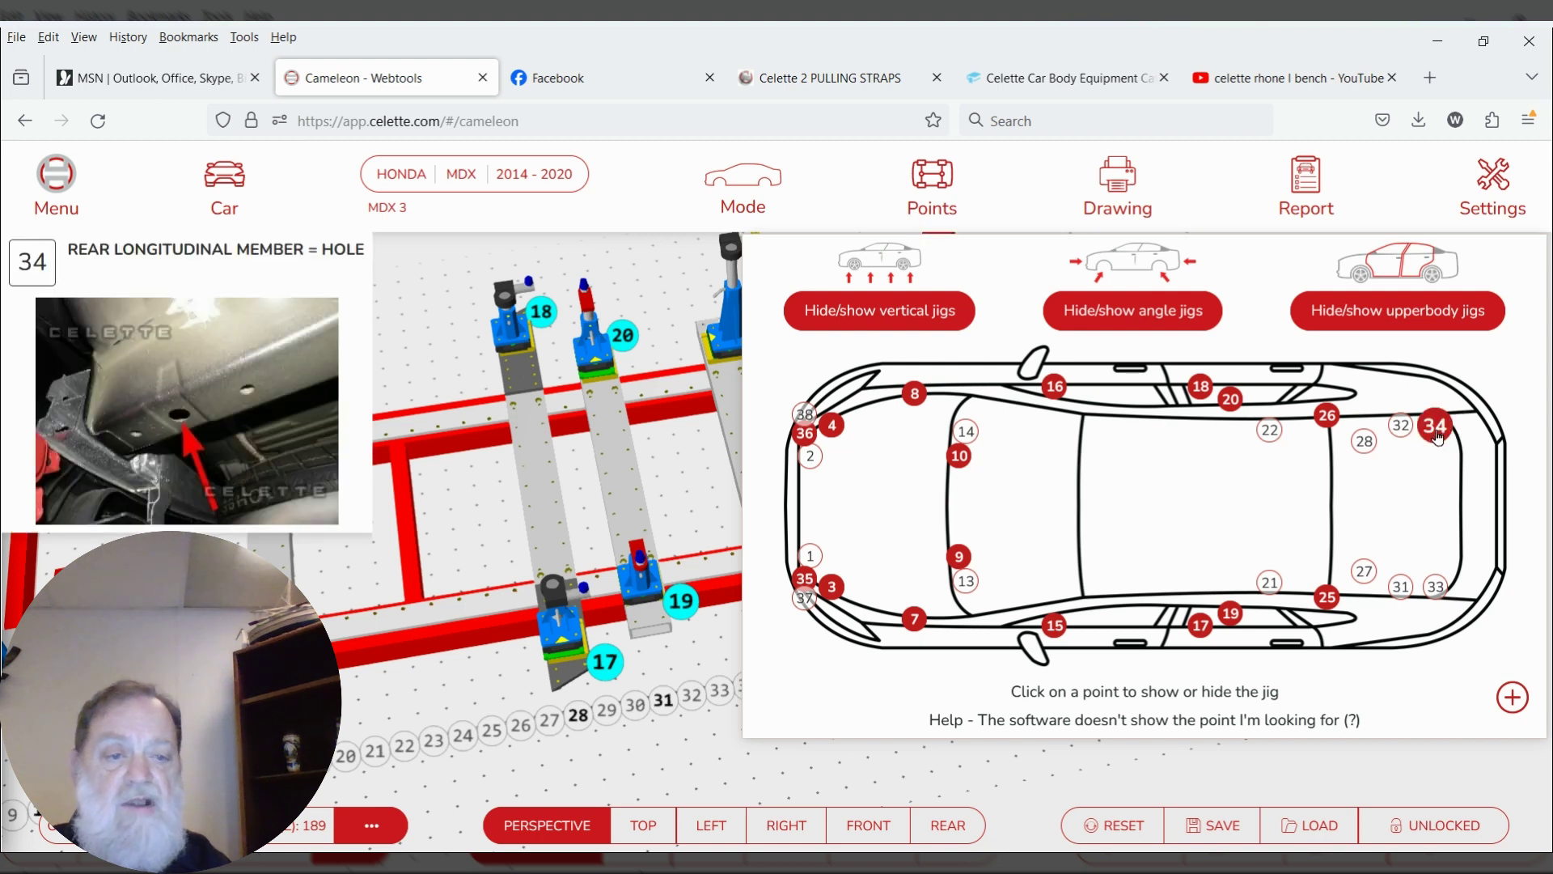
pyautogui.click(605, 449)
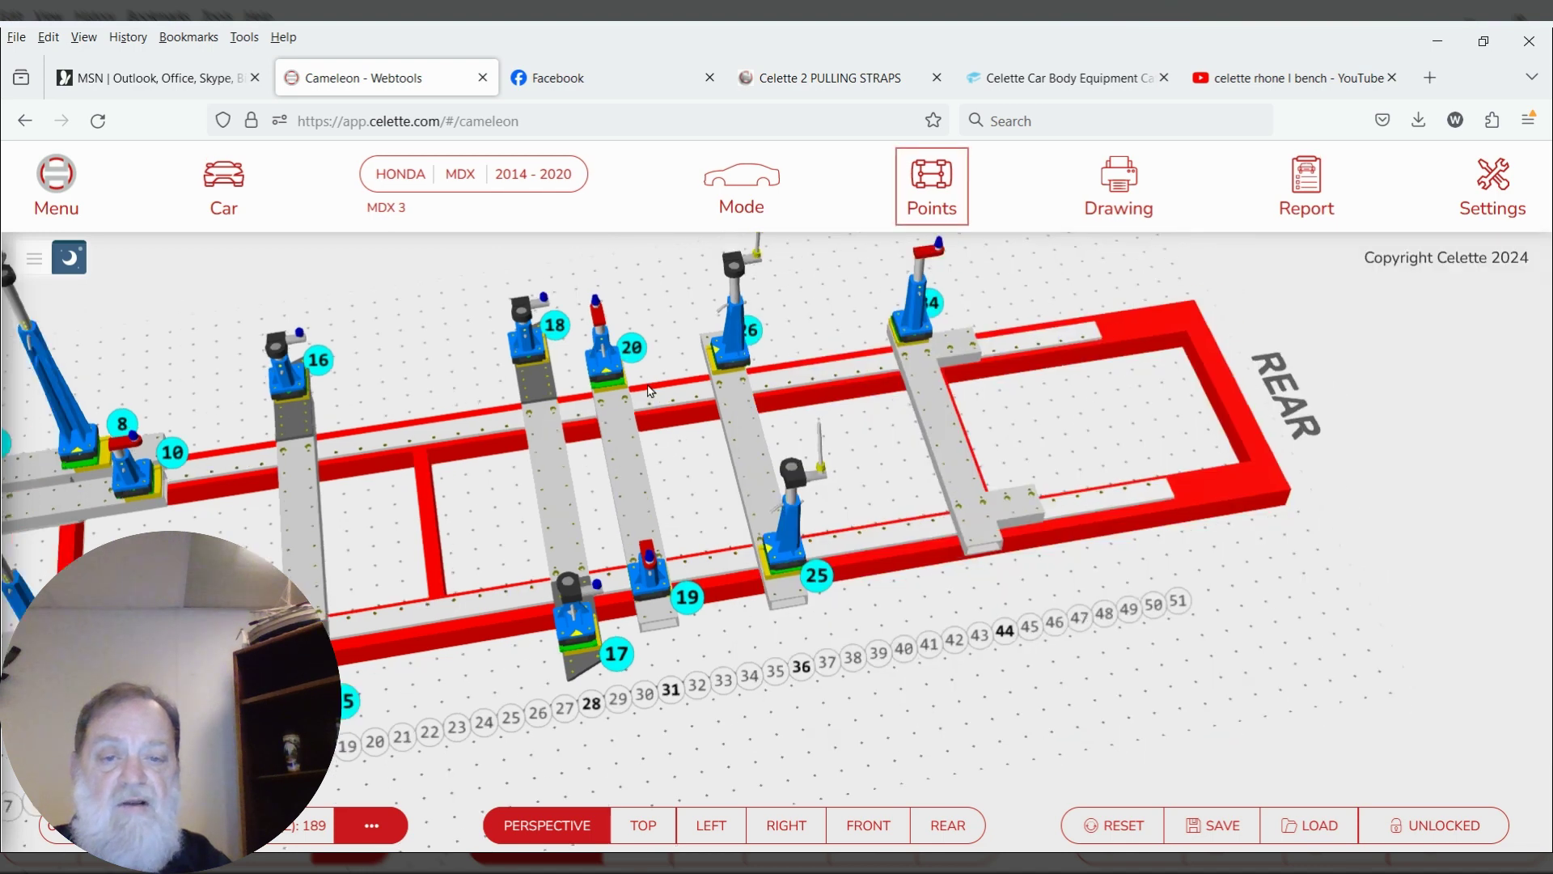
# Inspect the full jig layout and bring up the available vehicle mode options
pyautogui.moveTo(530, 540); pyautogui.dragTo(585, 455)
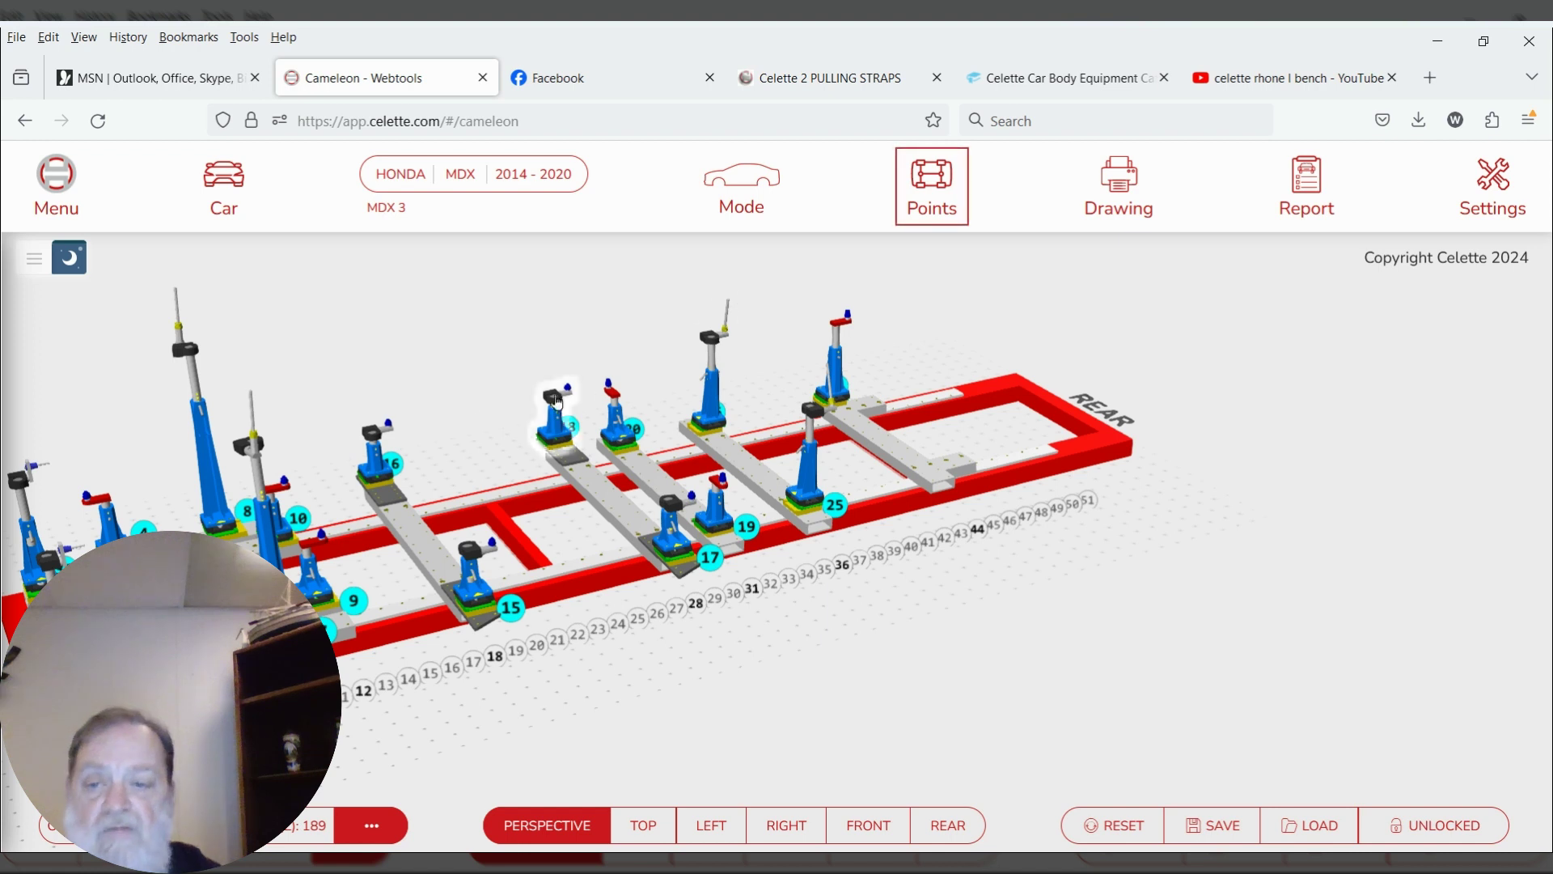
pyautogui.moveTo(401, 410); pyautogui.dragTo(578, 381)
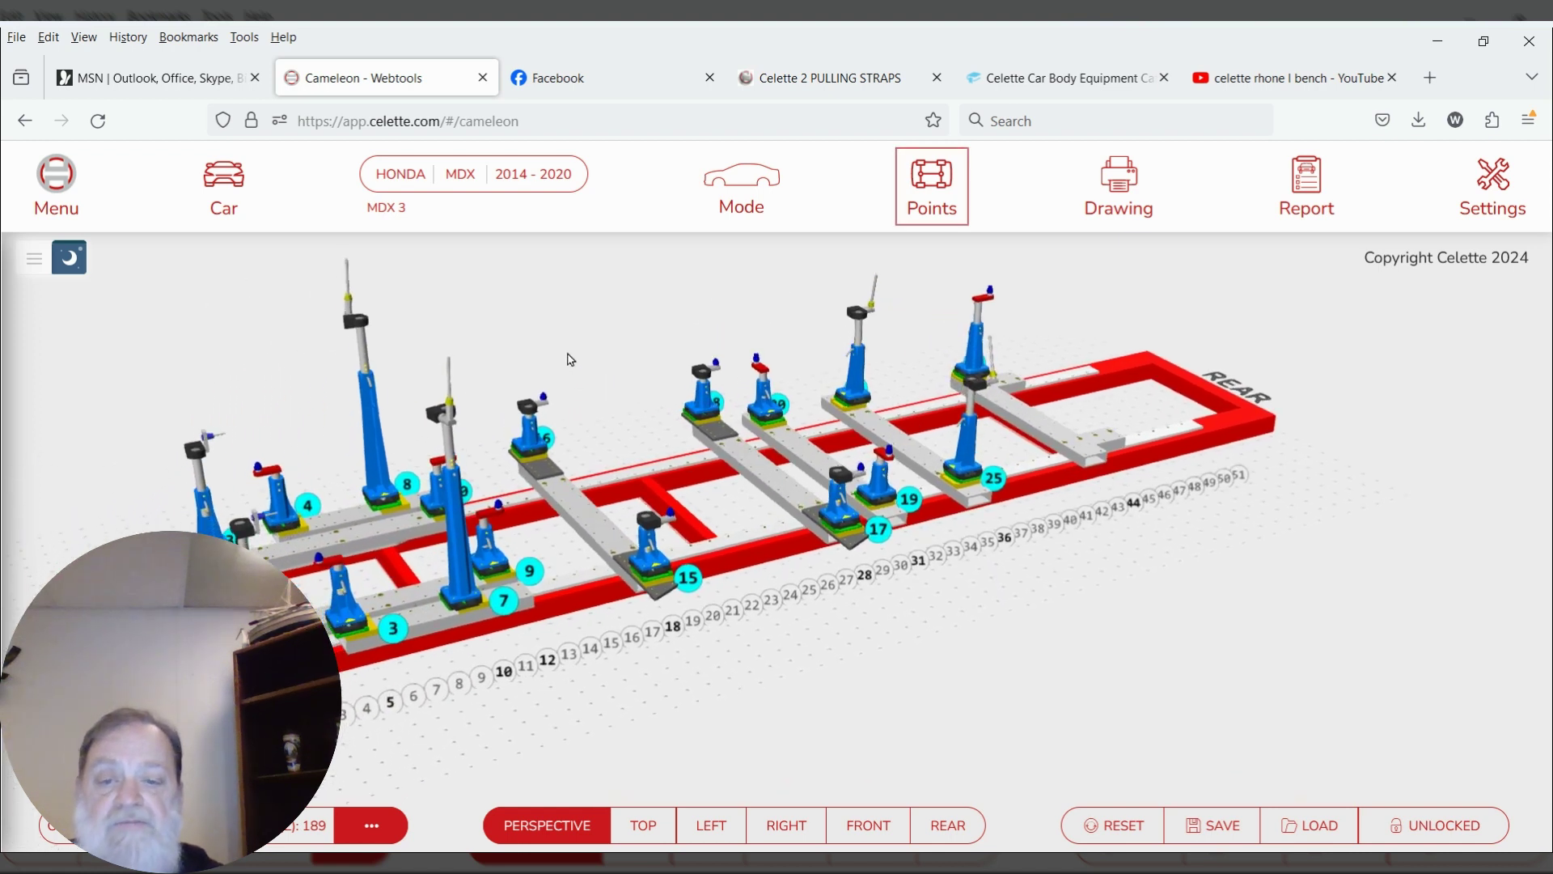
pyautogui.moveTo(768, 450); pyautogui.dragTo(768, 469)
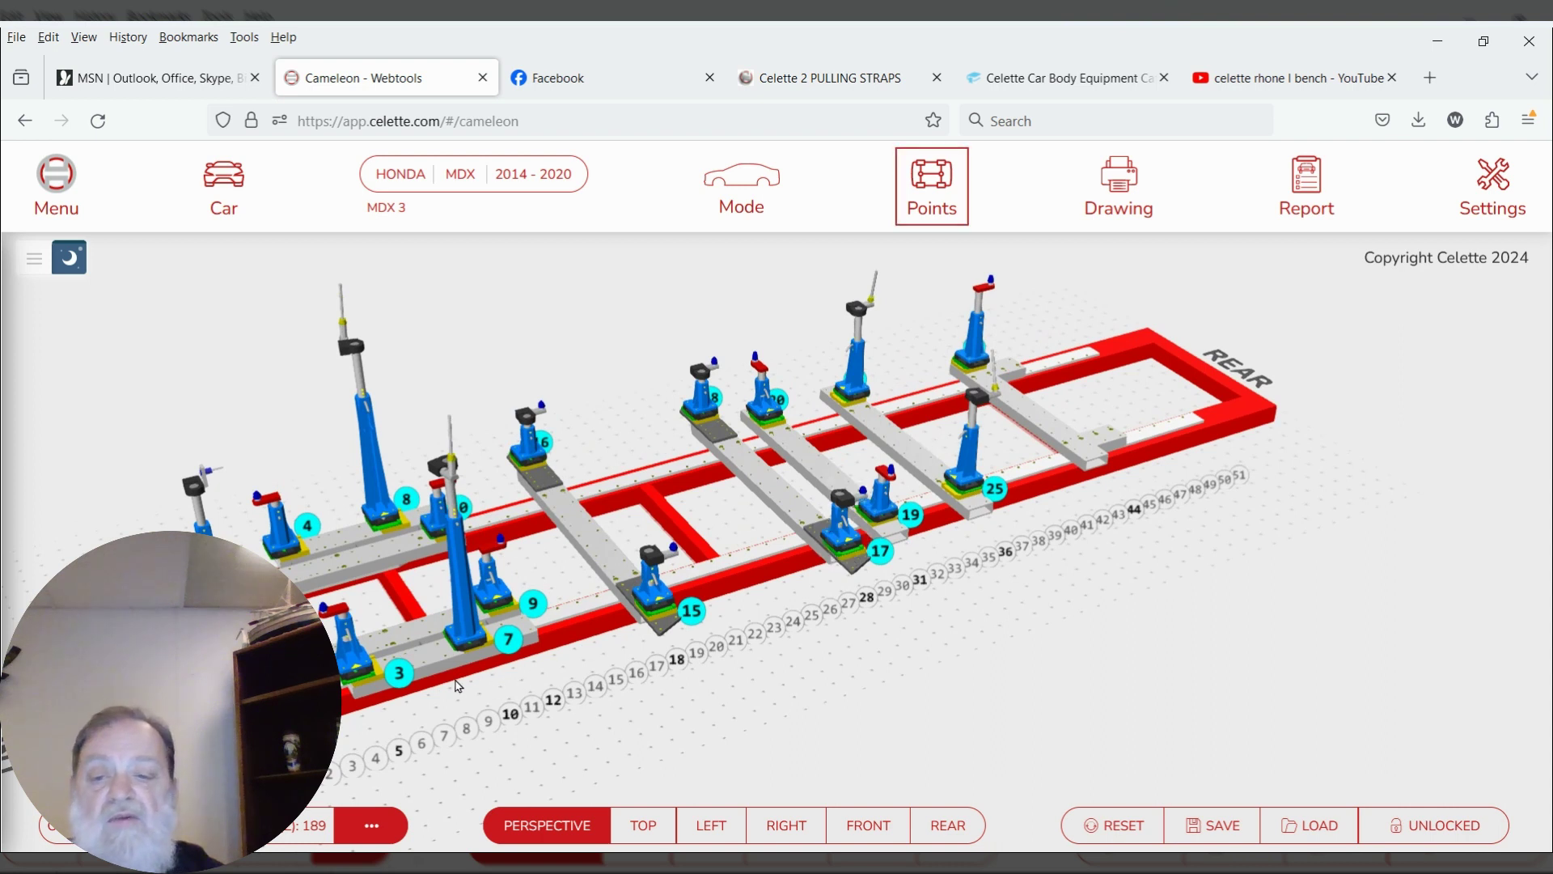
pyautogui.click(752, 188)
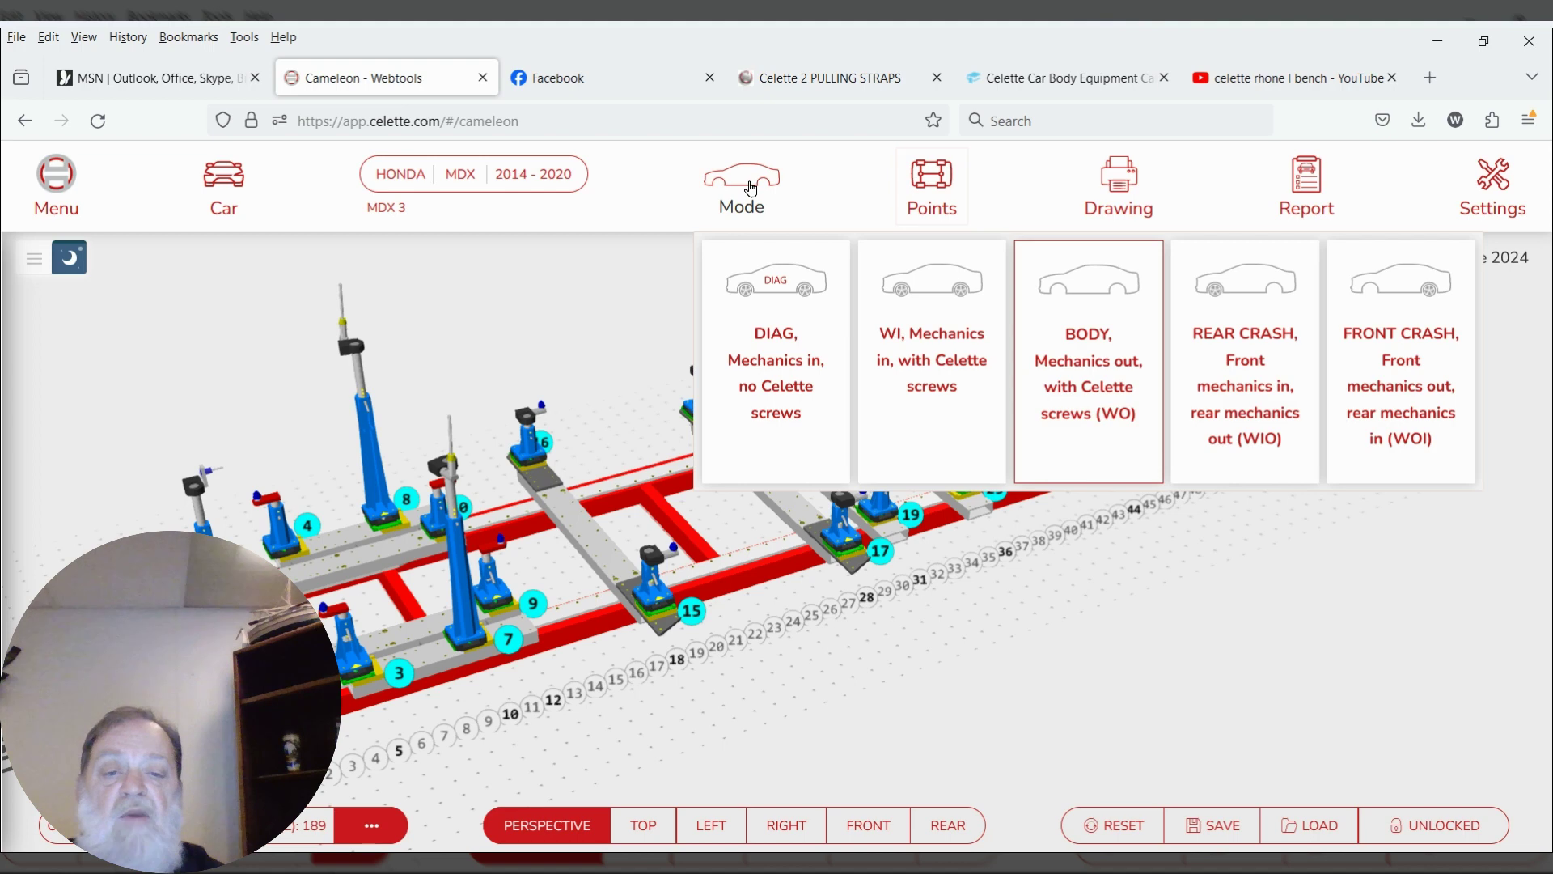
# Open the details of the jig at point 4 and review its full component and position list
pyautogui.click(278, 508)
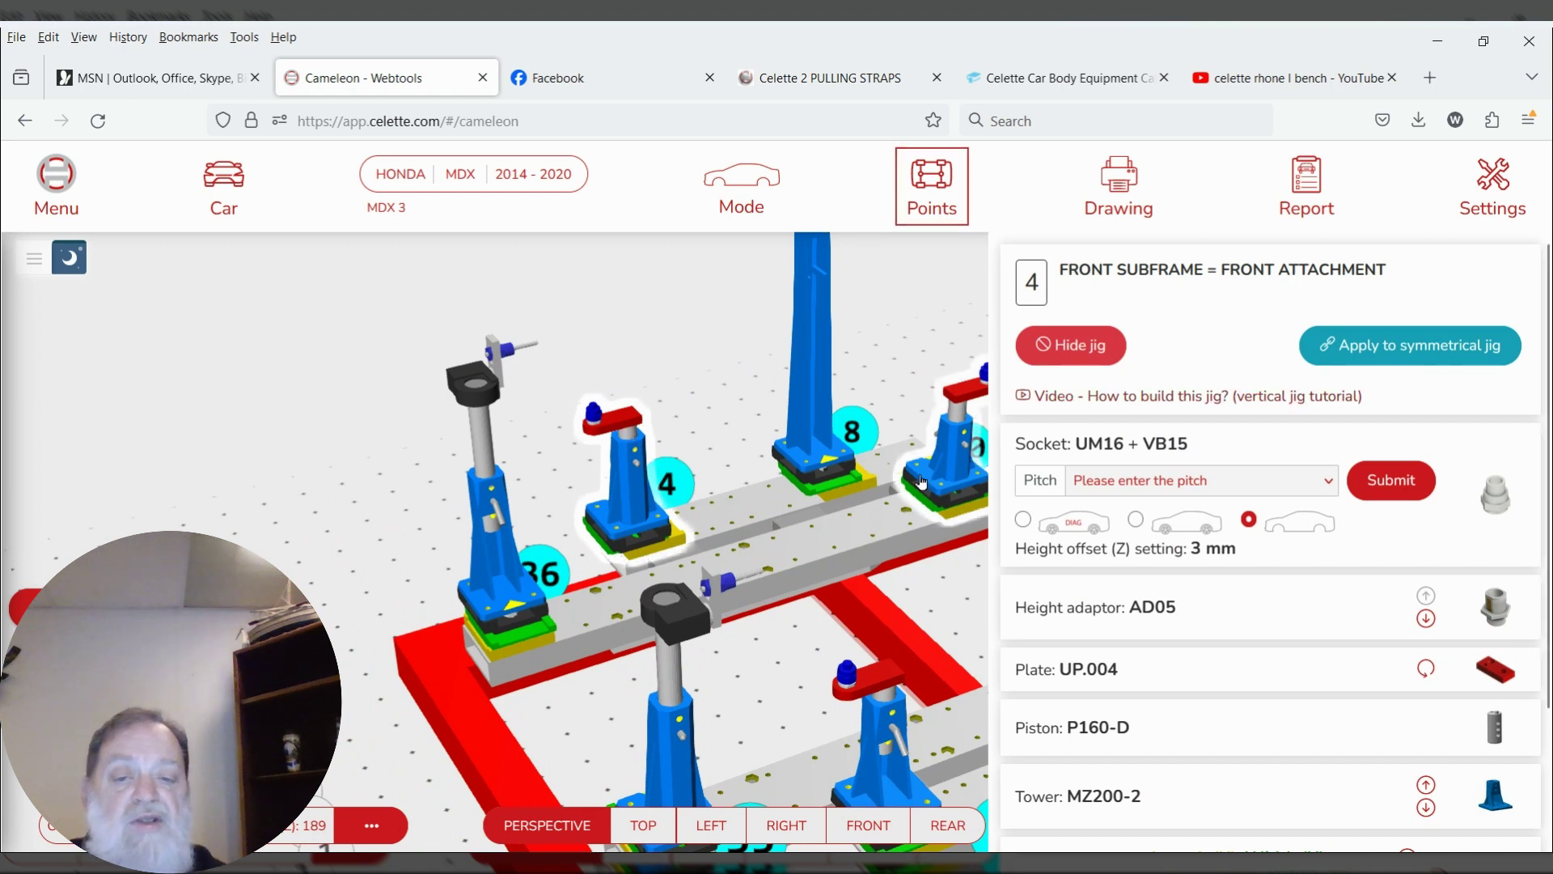
pyautogui.scroll(-2, 1347, 581)
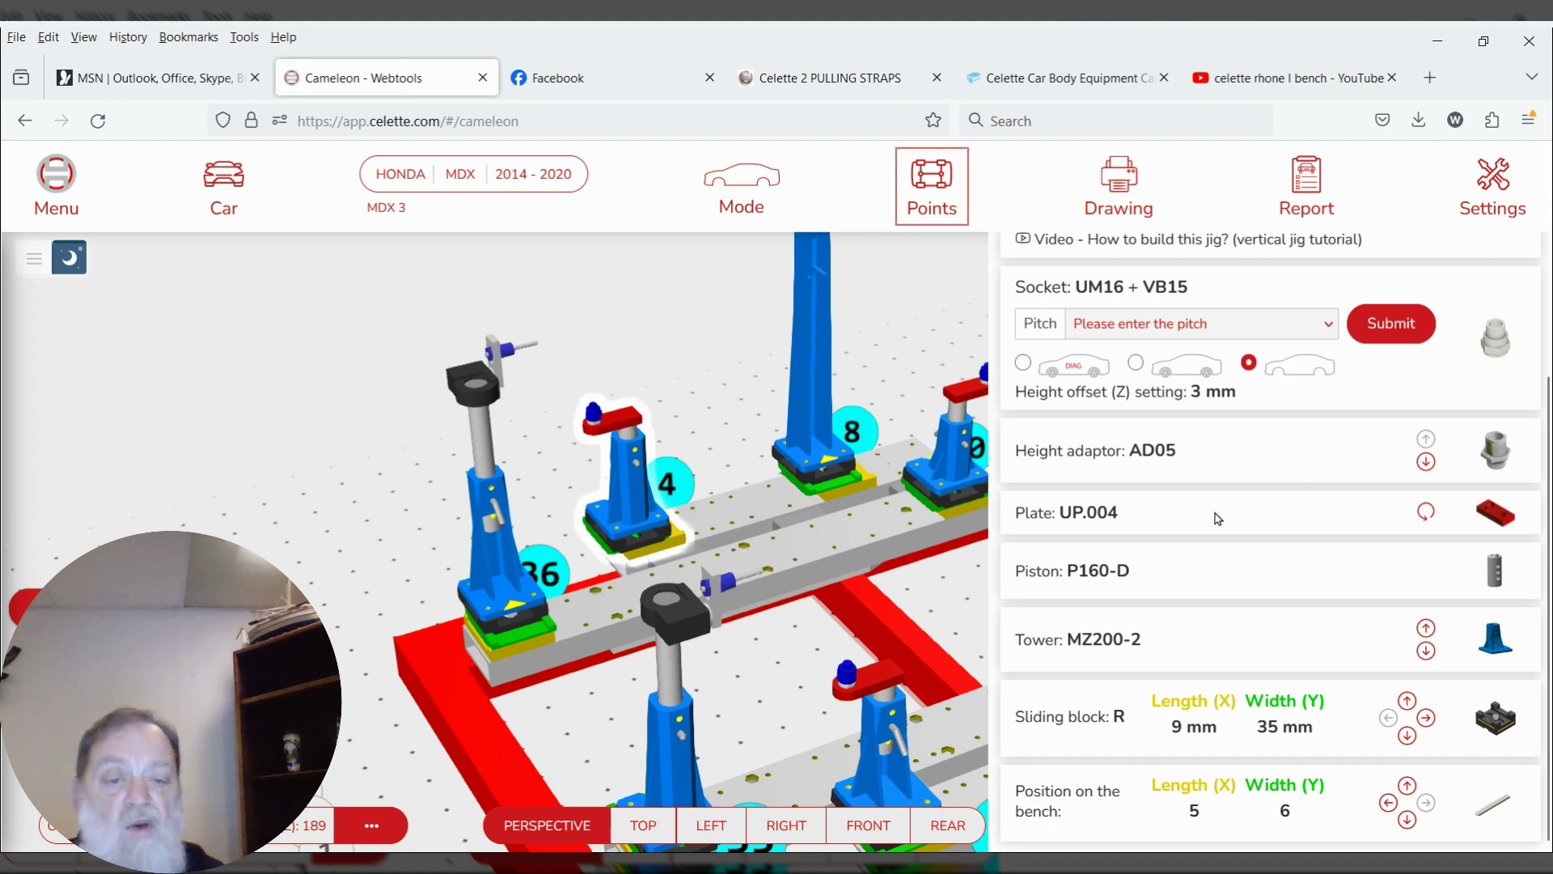
pyautogui.scroll(2, 1218, 518)
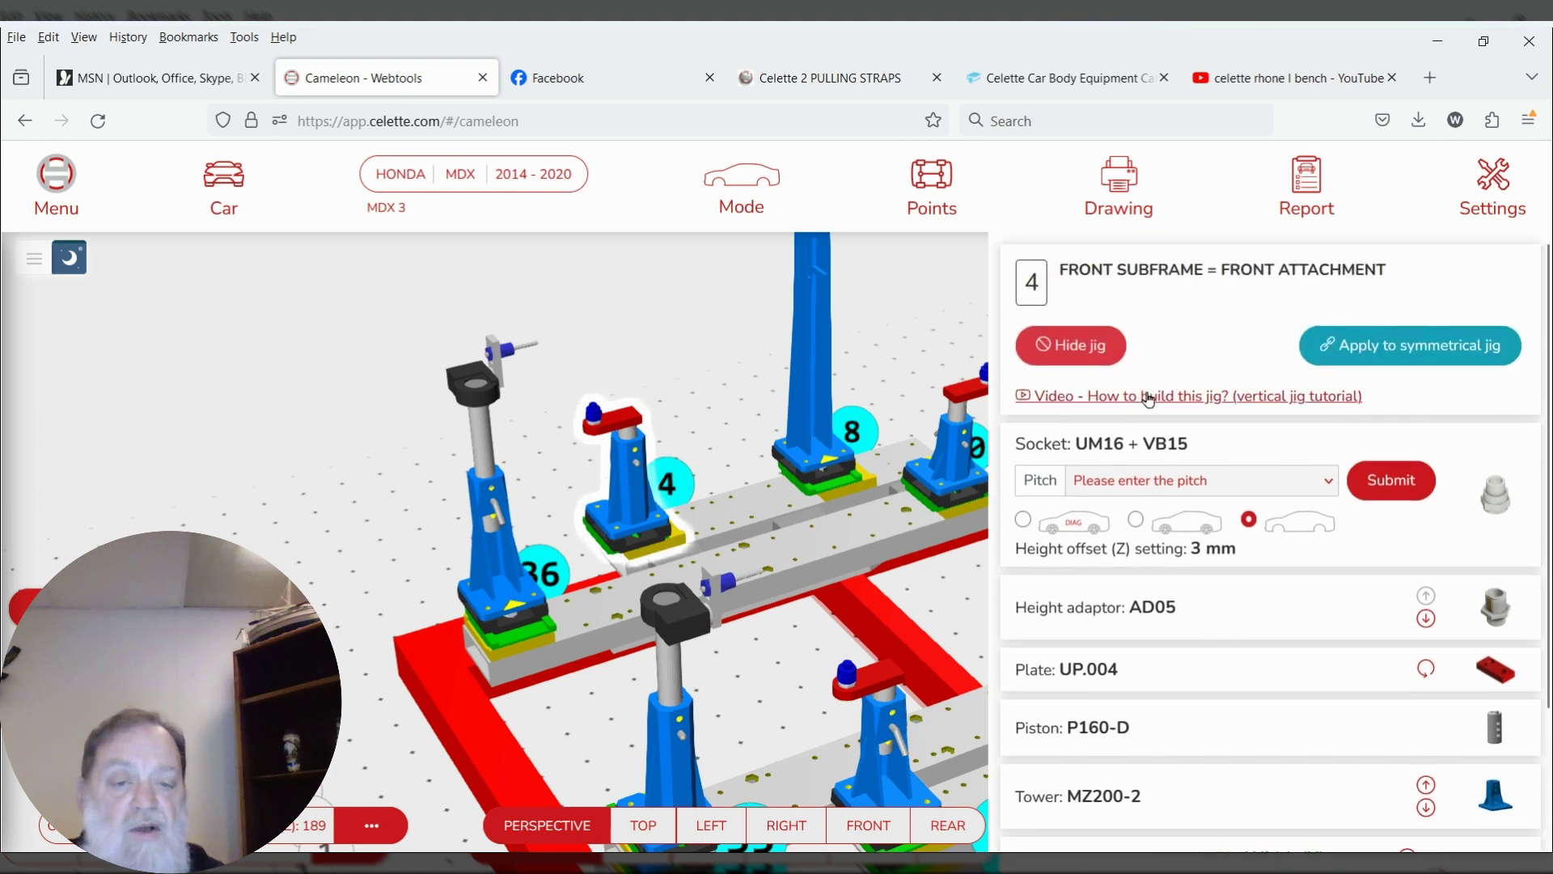
# Play the vertical jig tutorial video for point 4, and close it after viewing
pyautogui.click(1216, 403)
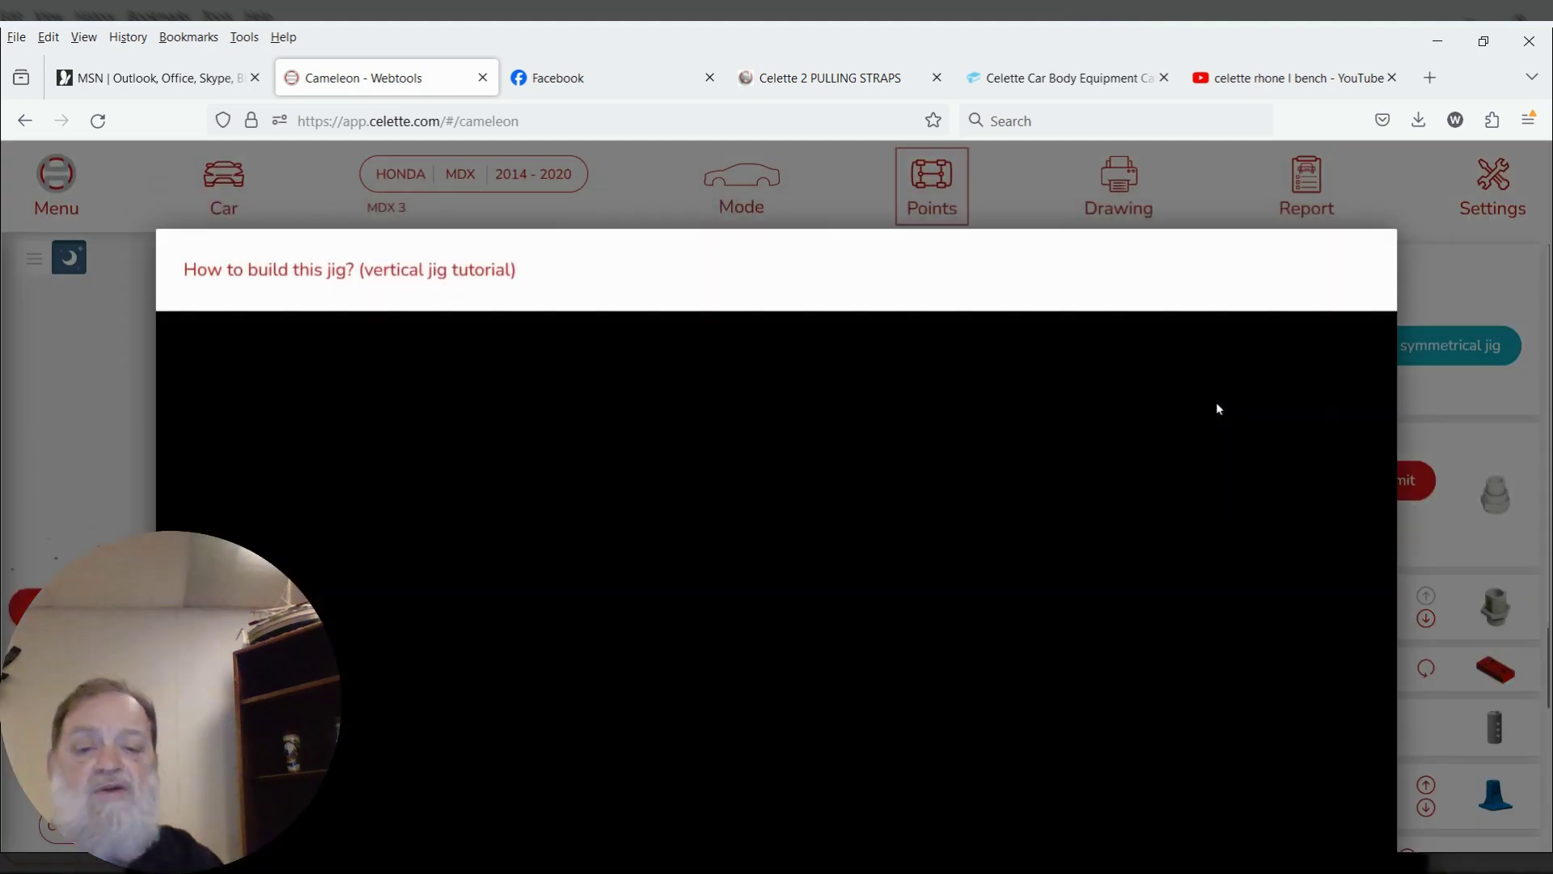
pyautogui.scroll(-3, 1207, 412)
pyautogui.scroll(2, 1133, 526)
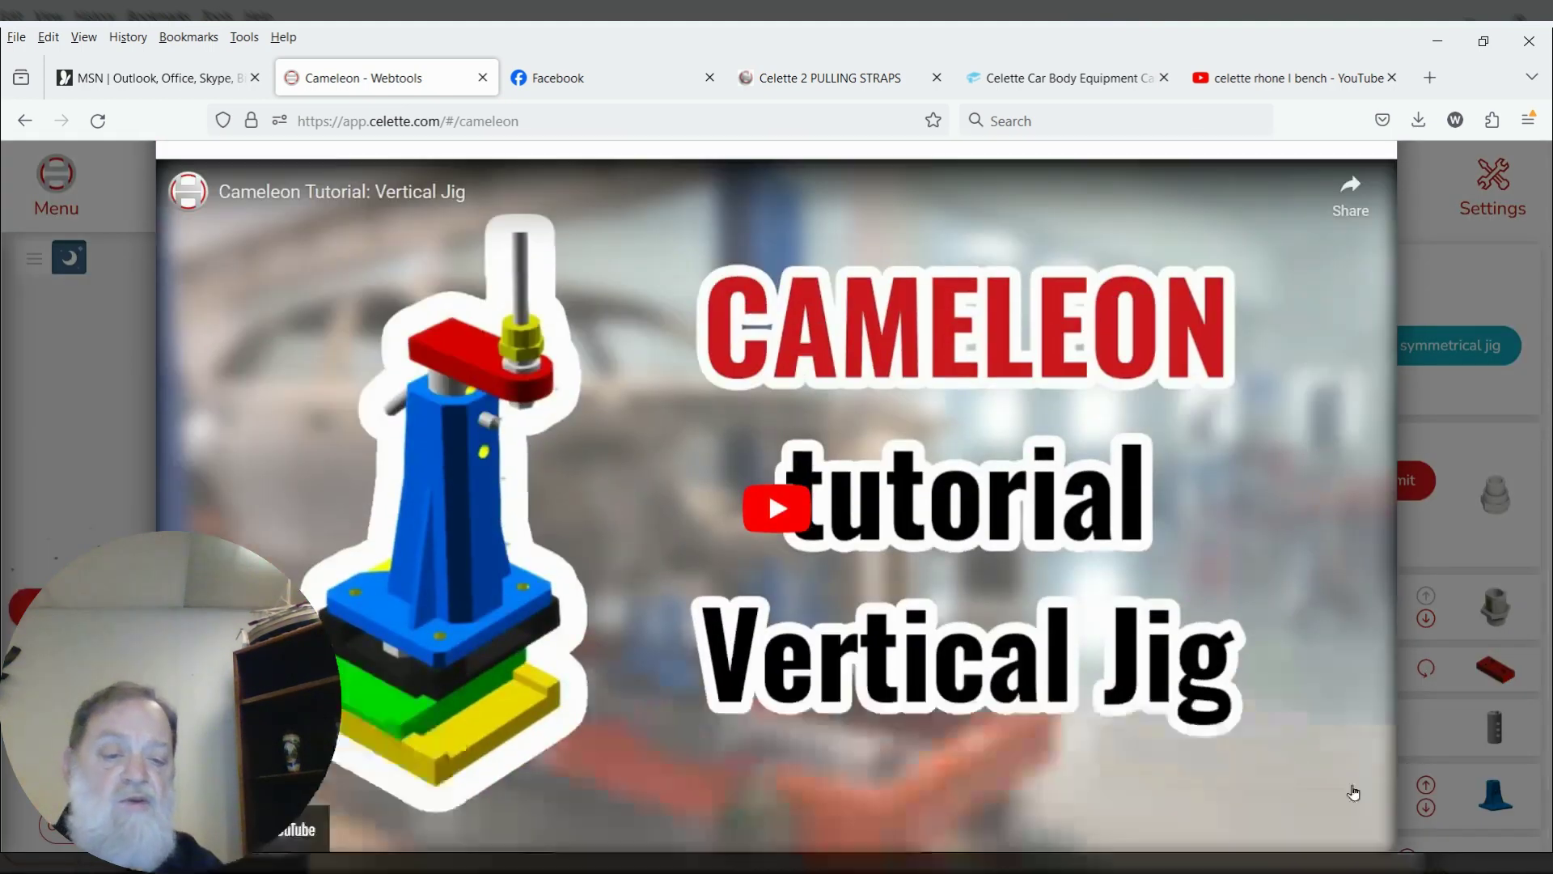
pyautogui.click(767, 530)
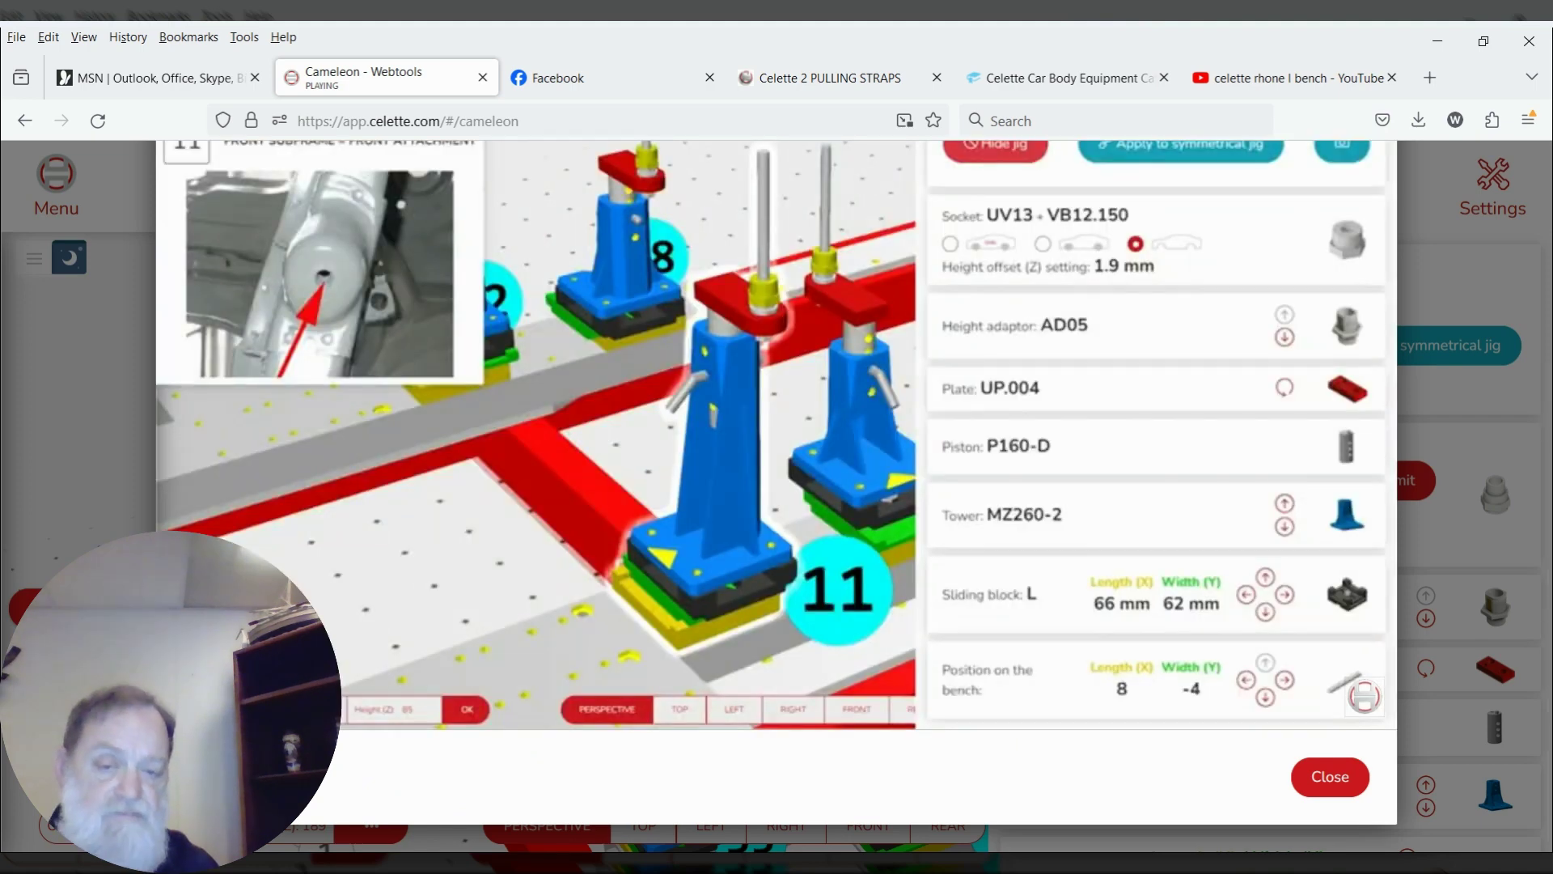
pyautogui.moveTo(765, 527)
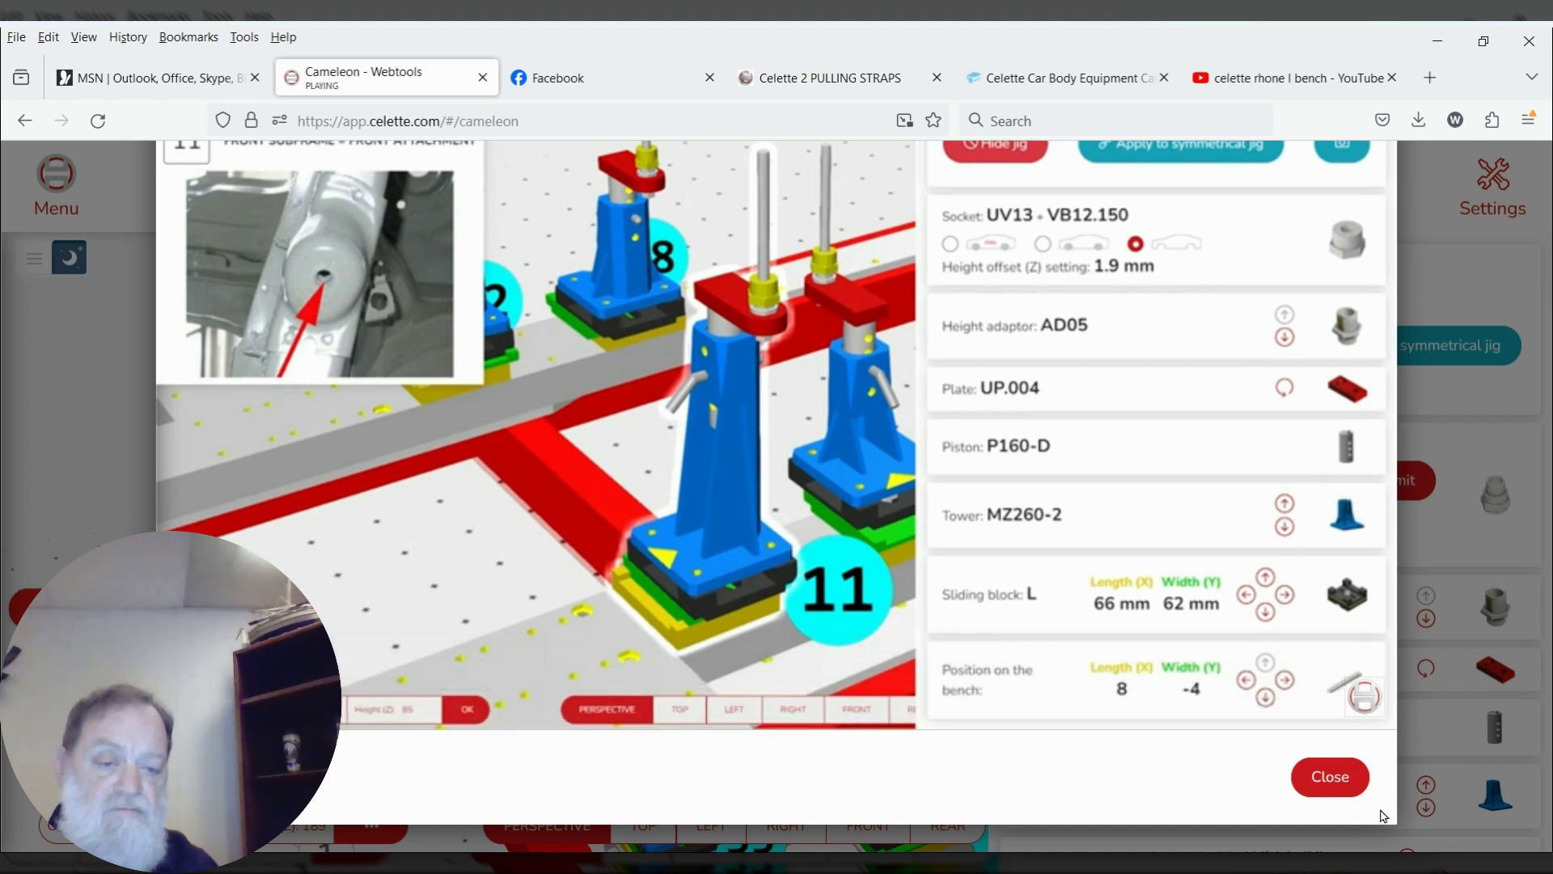
pyautogui.click(1354, 789)
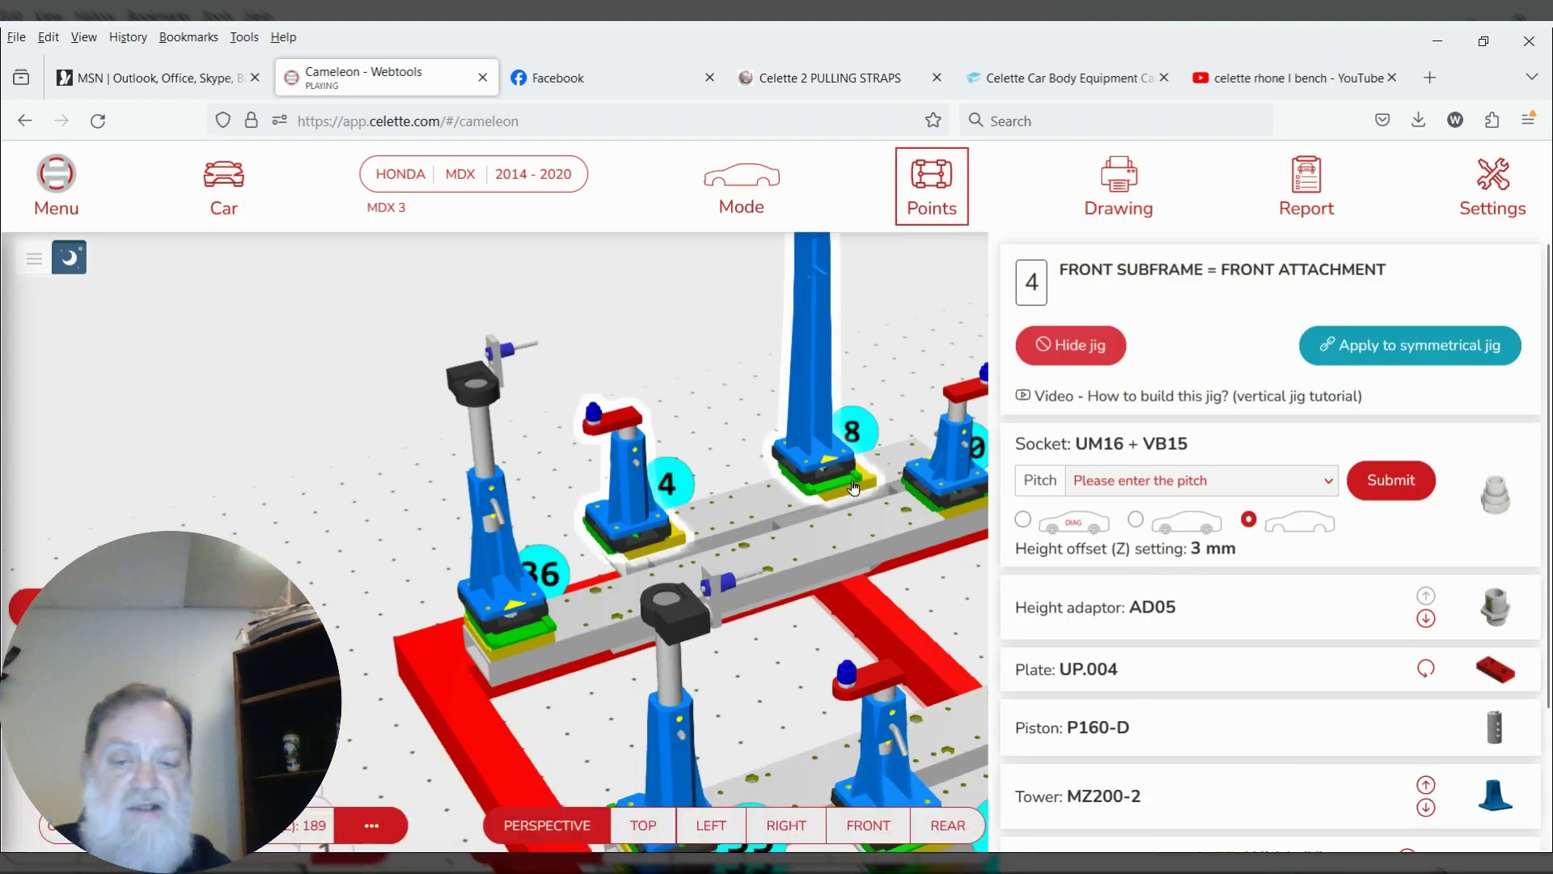
# Open the details of the jig at point 36, watch its FB1 horizontal jig tutorial, and close the video and details
pyautogui.scroll(1, 853, 508)
pyautogui.scroll(-1, 854, 508)
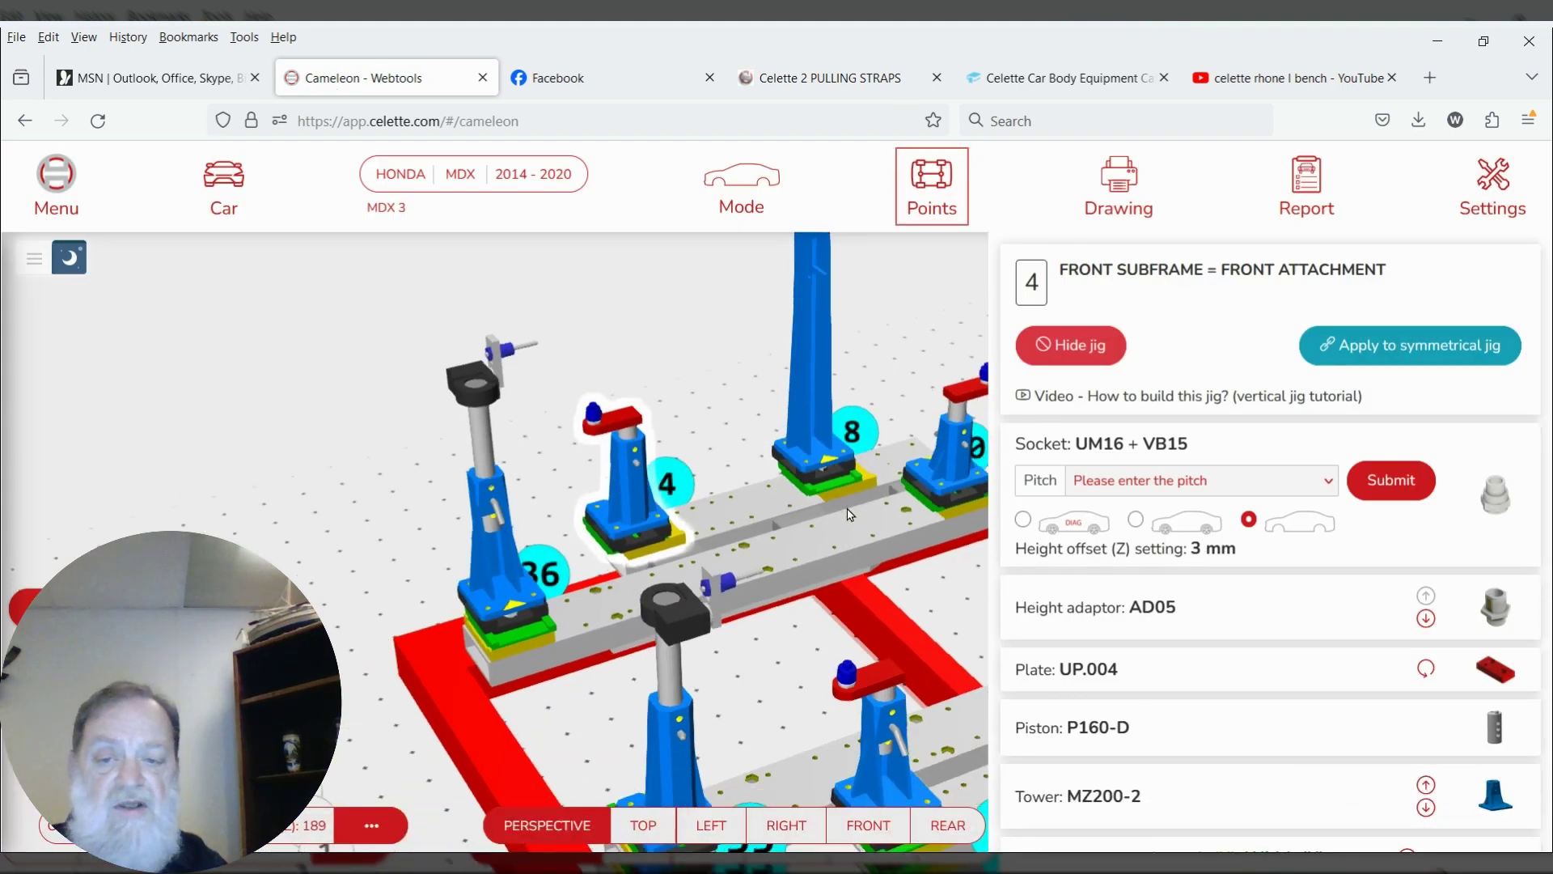
pyautogui.click(491, 363)
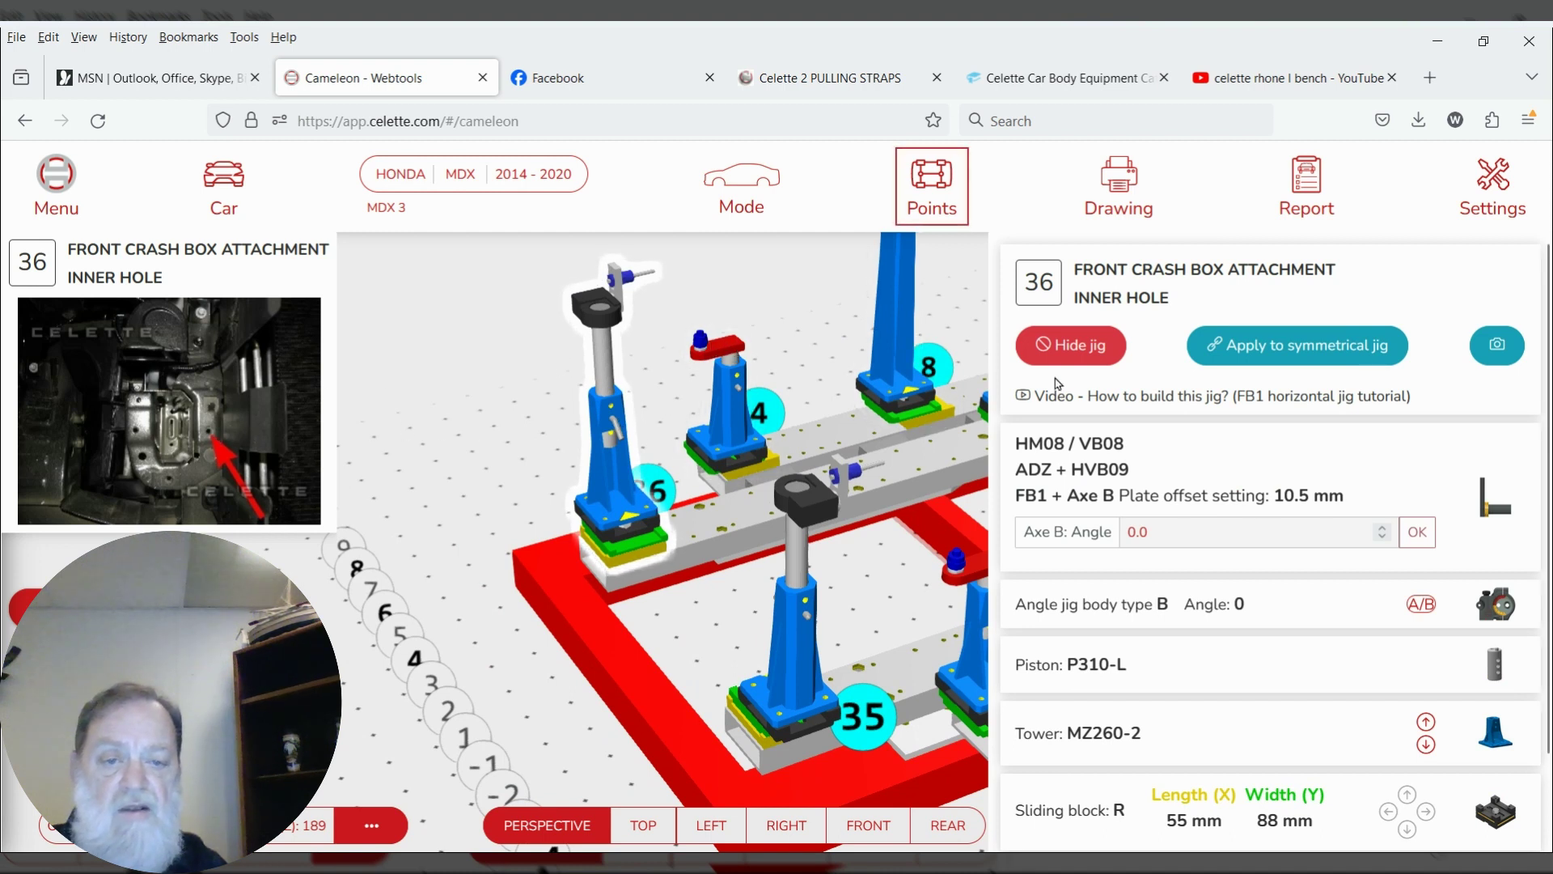
pyautogui.click(1132, 396)
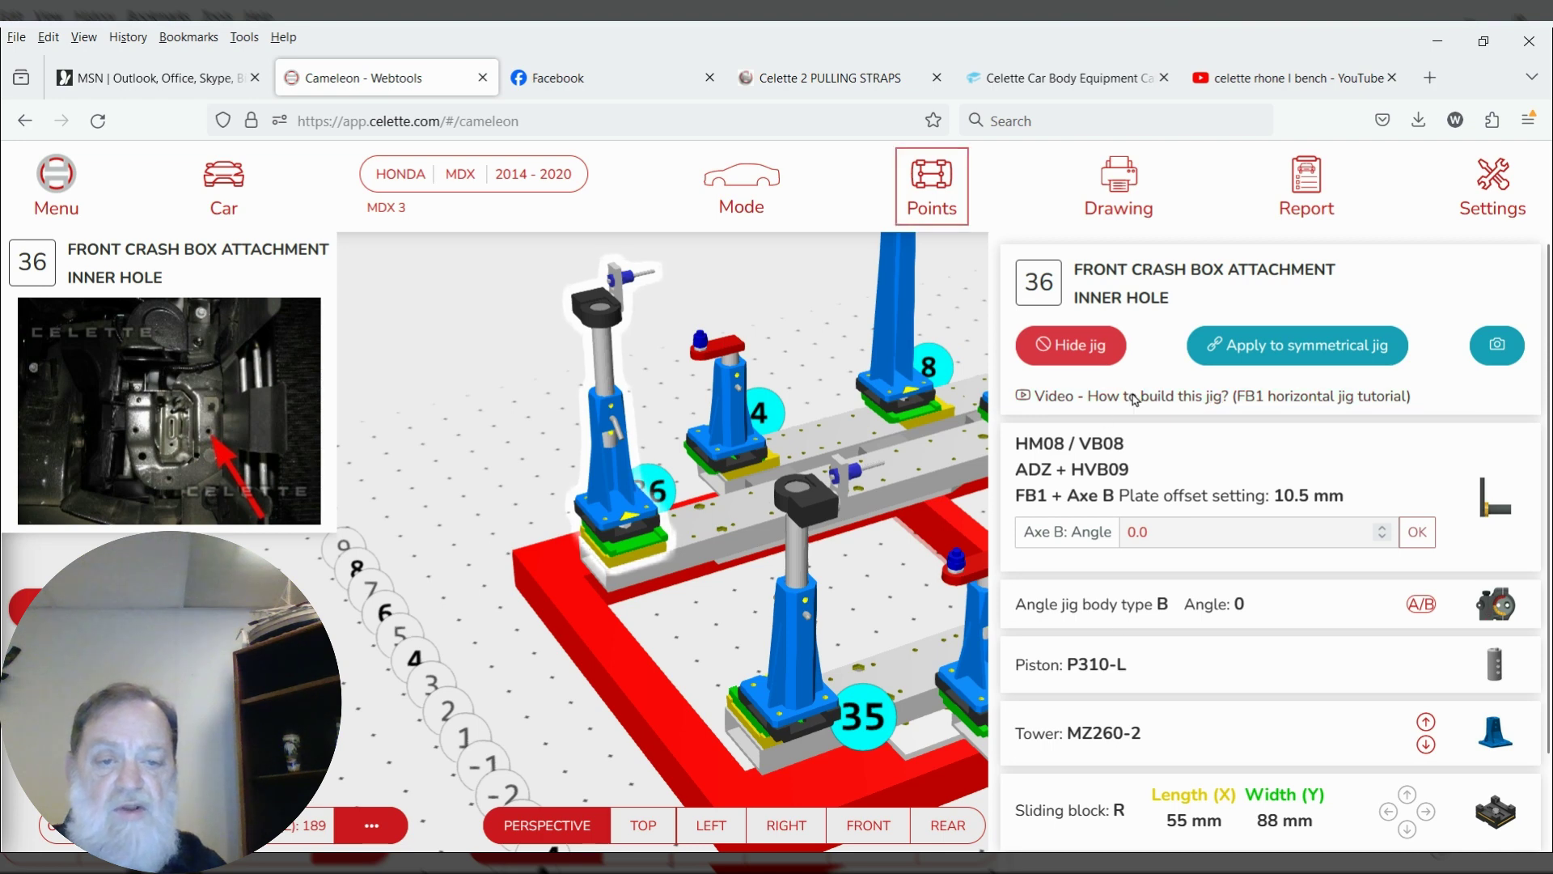
pyautogui.scroll(-3, 1010, 384)
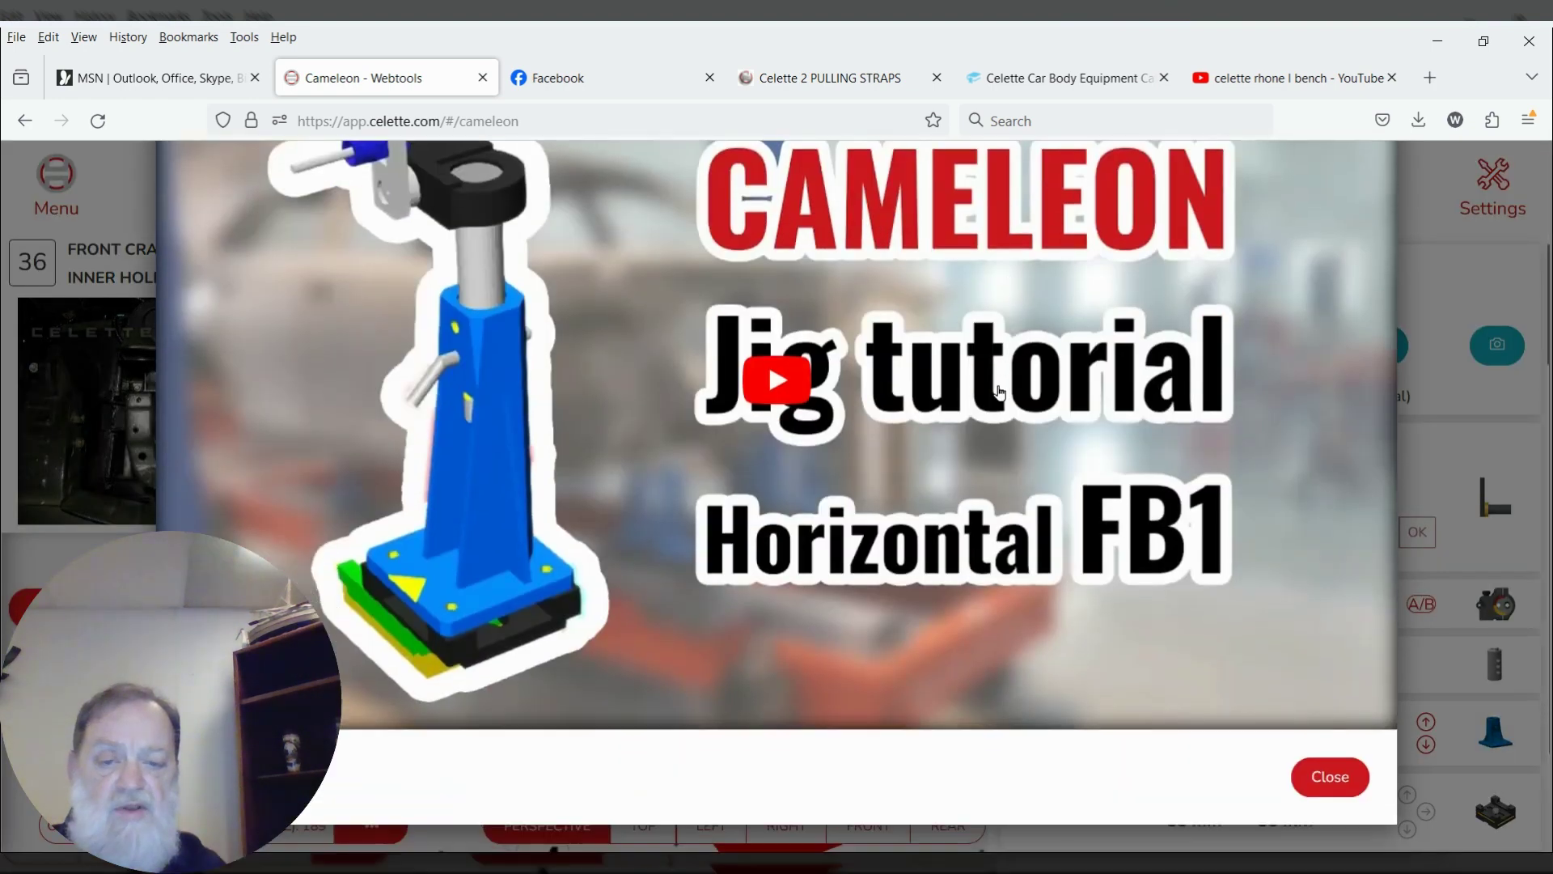
pyautogui.click(767, 386)
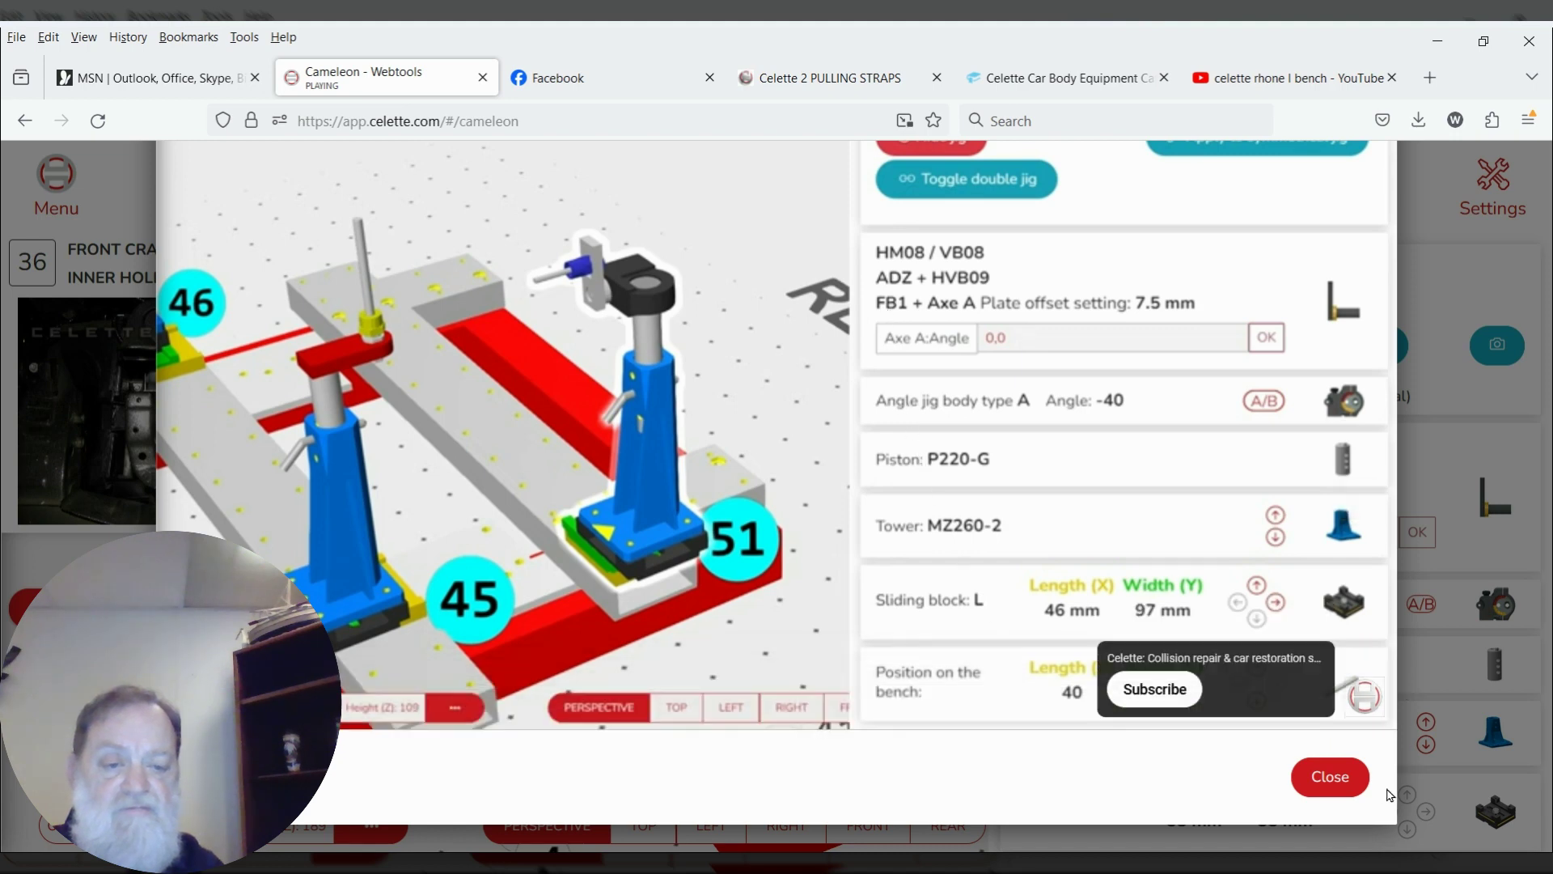
pyautogui.click(1343, 783)
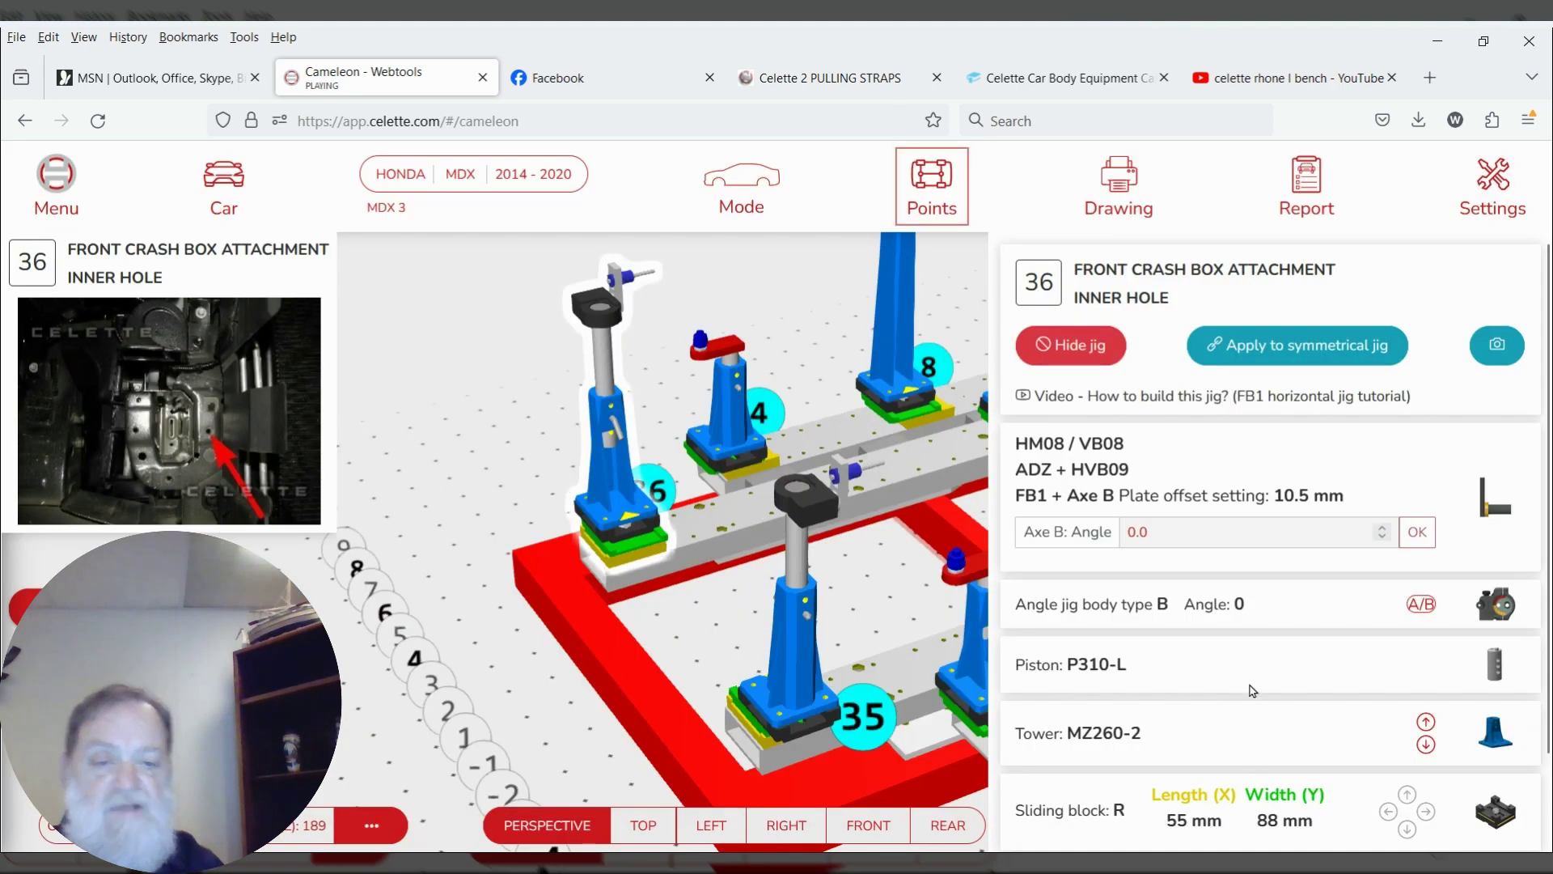
pyautogui.scroll(-3, 679, 488)
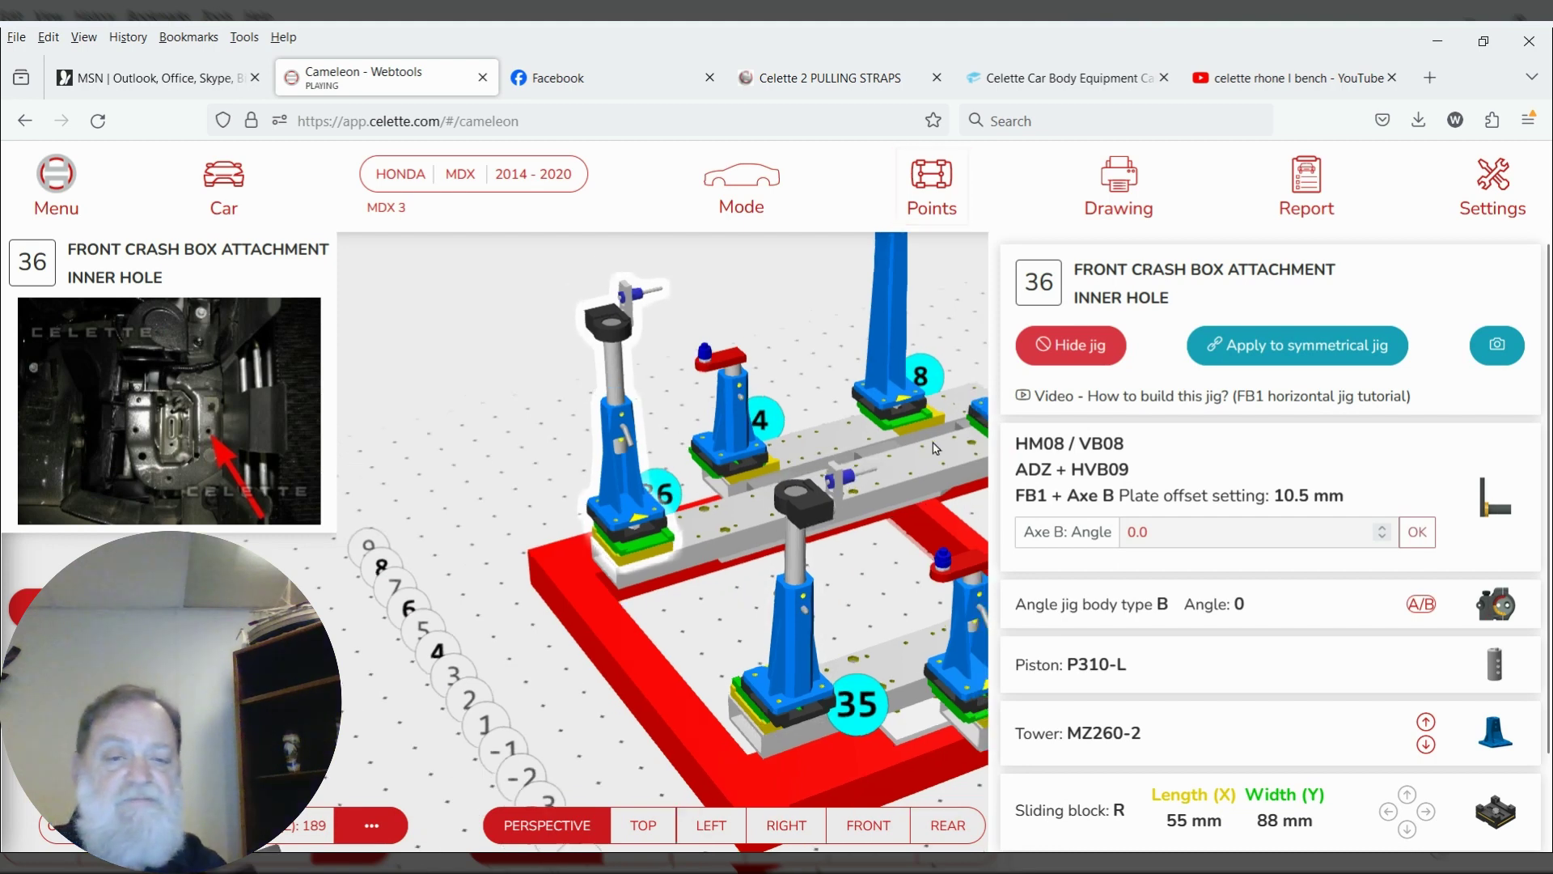
pyautogui.click(500, 442)
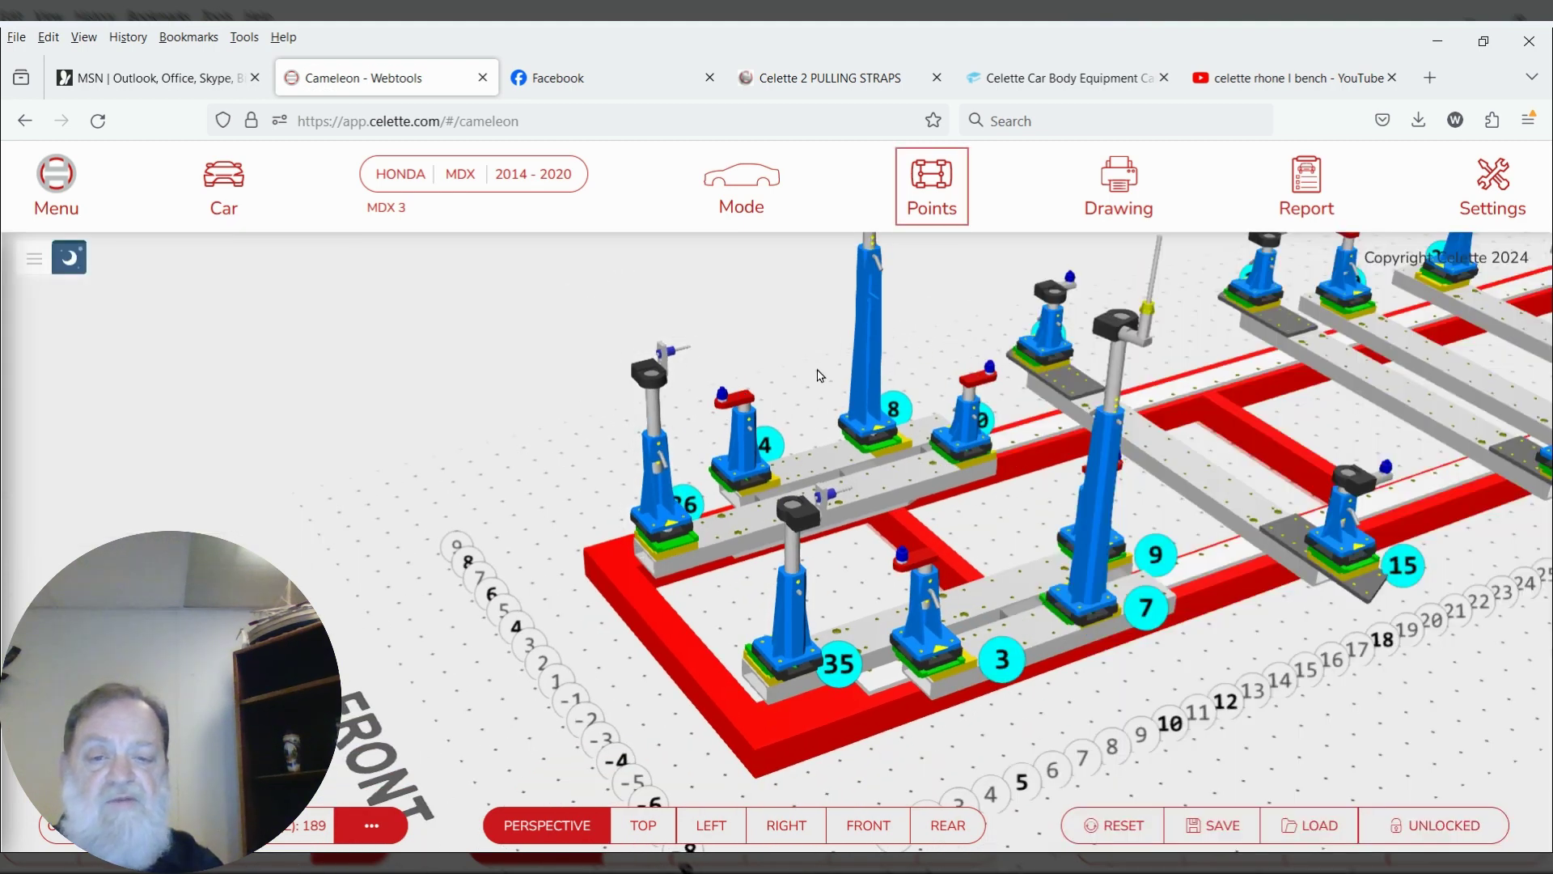
# Examine the BODY mode jig and crossmember layout along the whole bench, from front to rear
pyautogui.moveTo(935, 372); pyautogui.dragTo(151, 460)
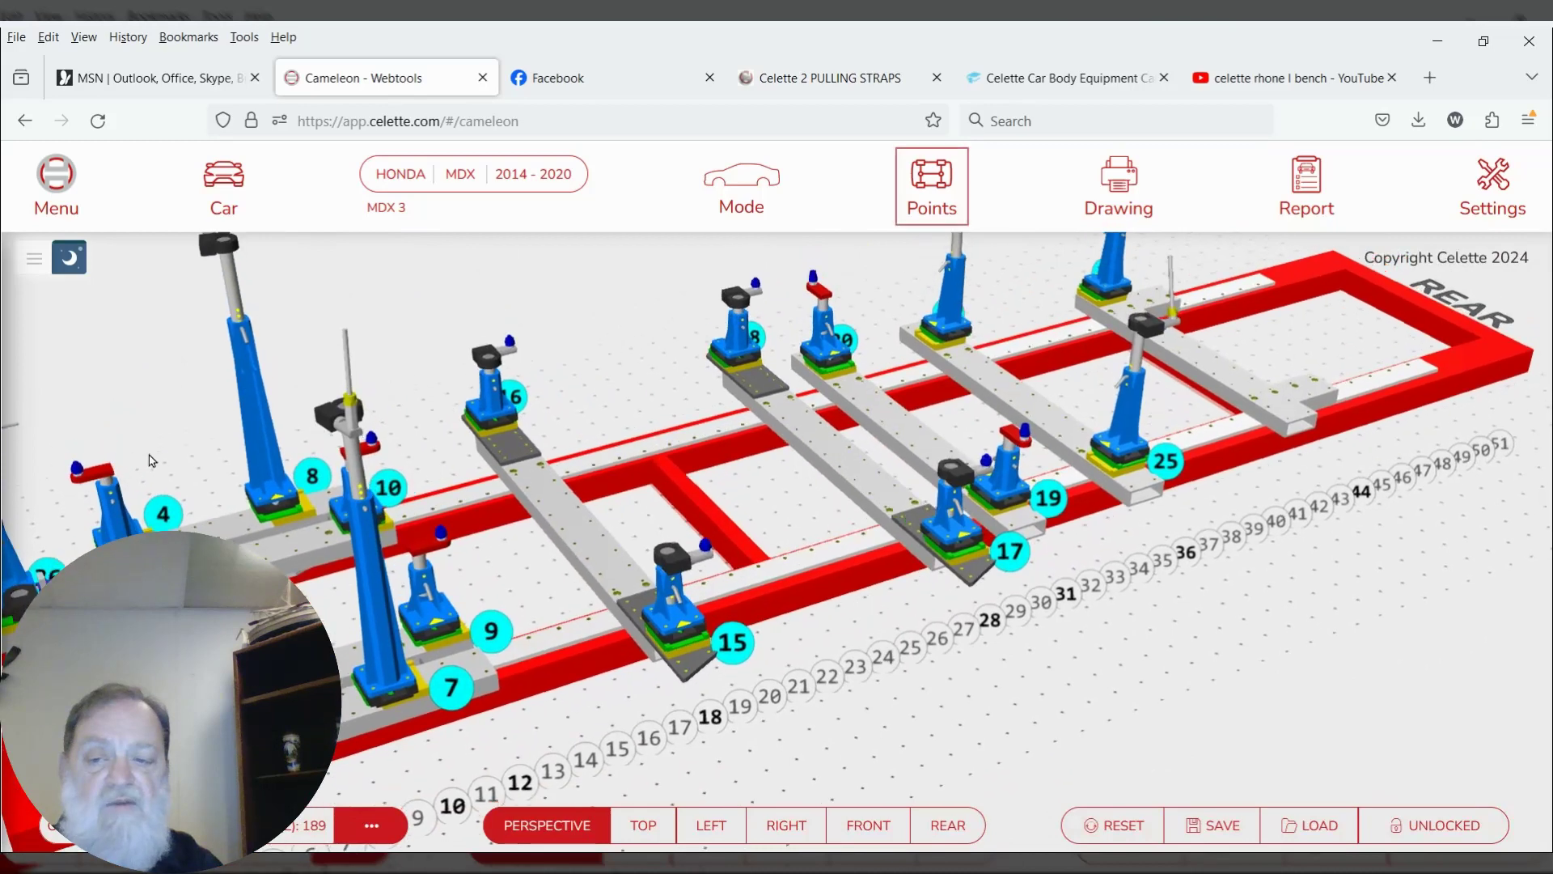
pyautogui.moveTo(631, 442); pyautogui.dragTo(519, 385)
pyautogui.scroll(-5, 519, 385)
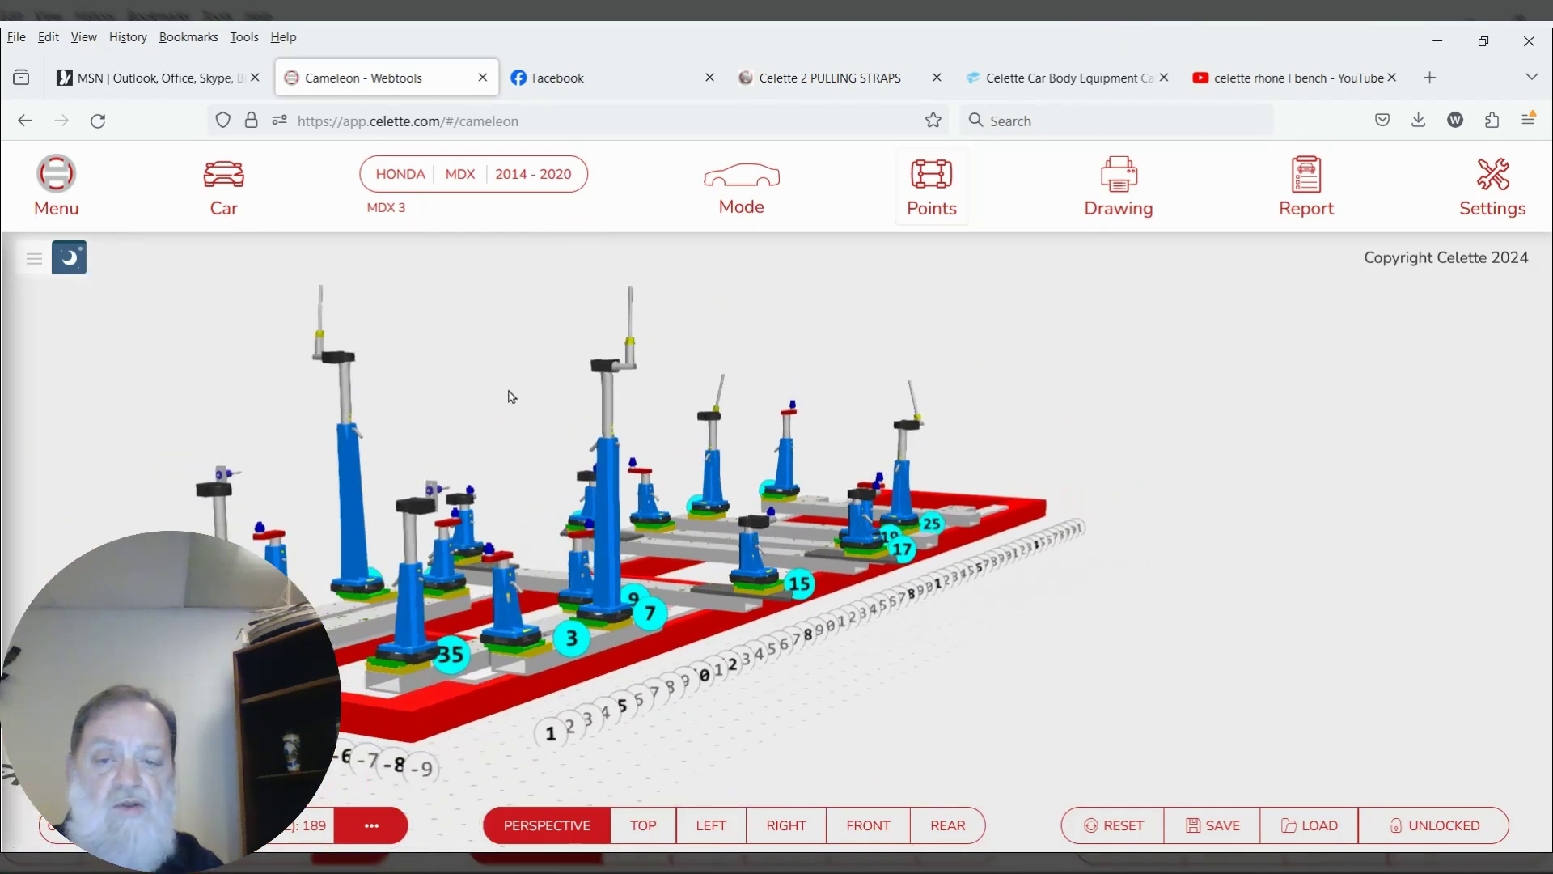
pyautogui.moveTo(519, 449); pyautogui.dragTo(542, 715)
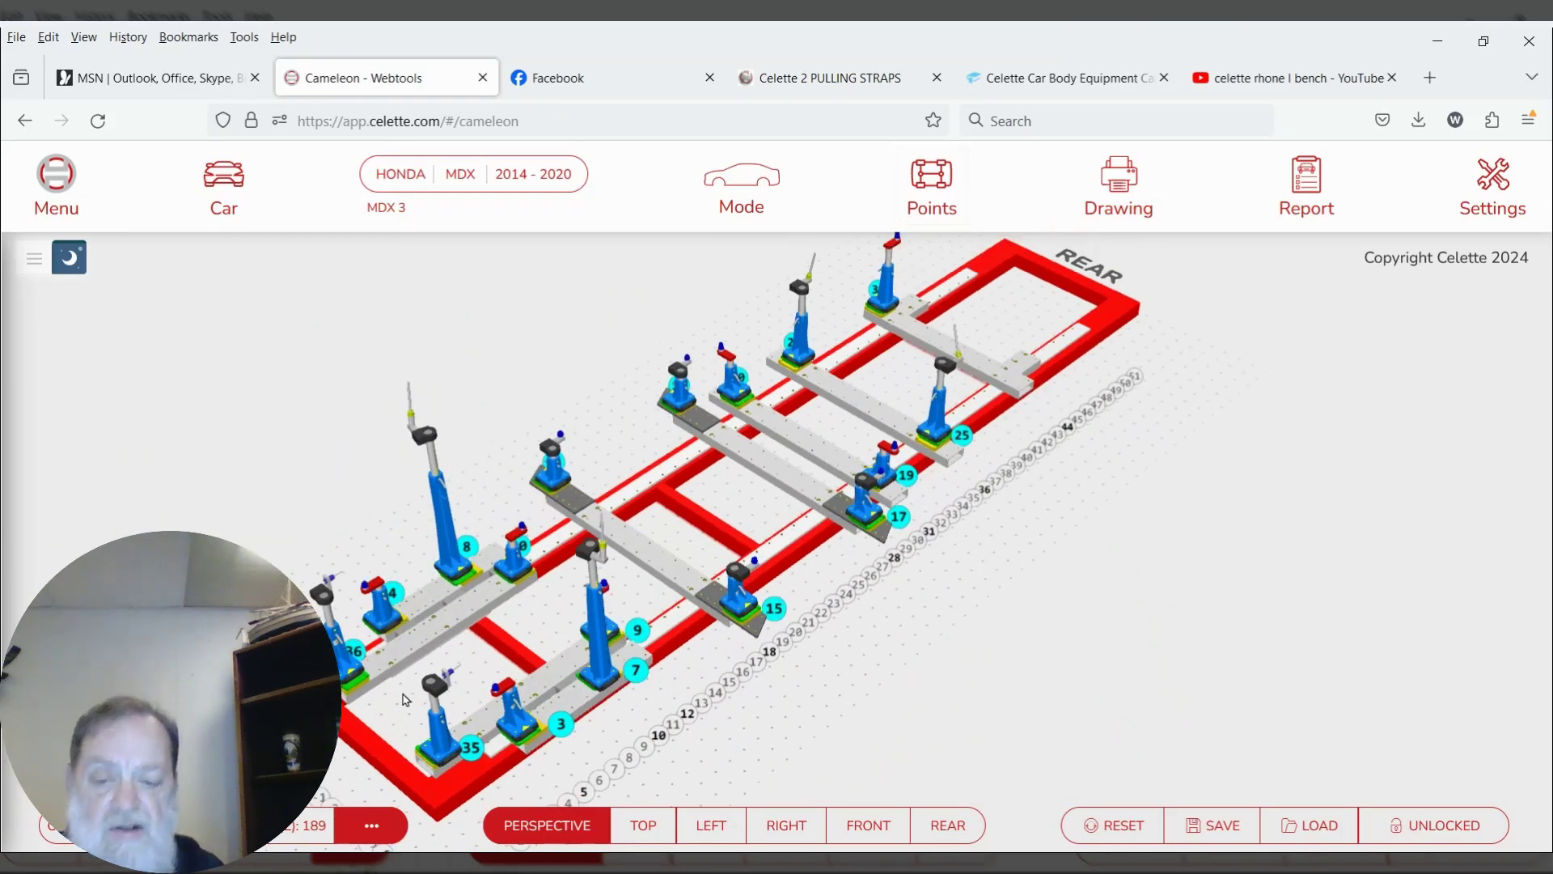
pyautogui.moveTo(822, 562); pyautogui.dragTo(253, 307)
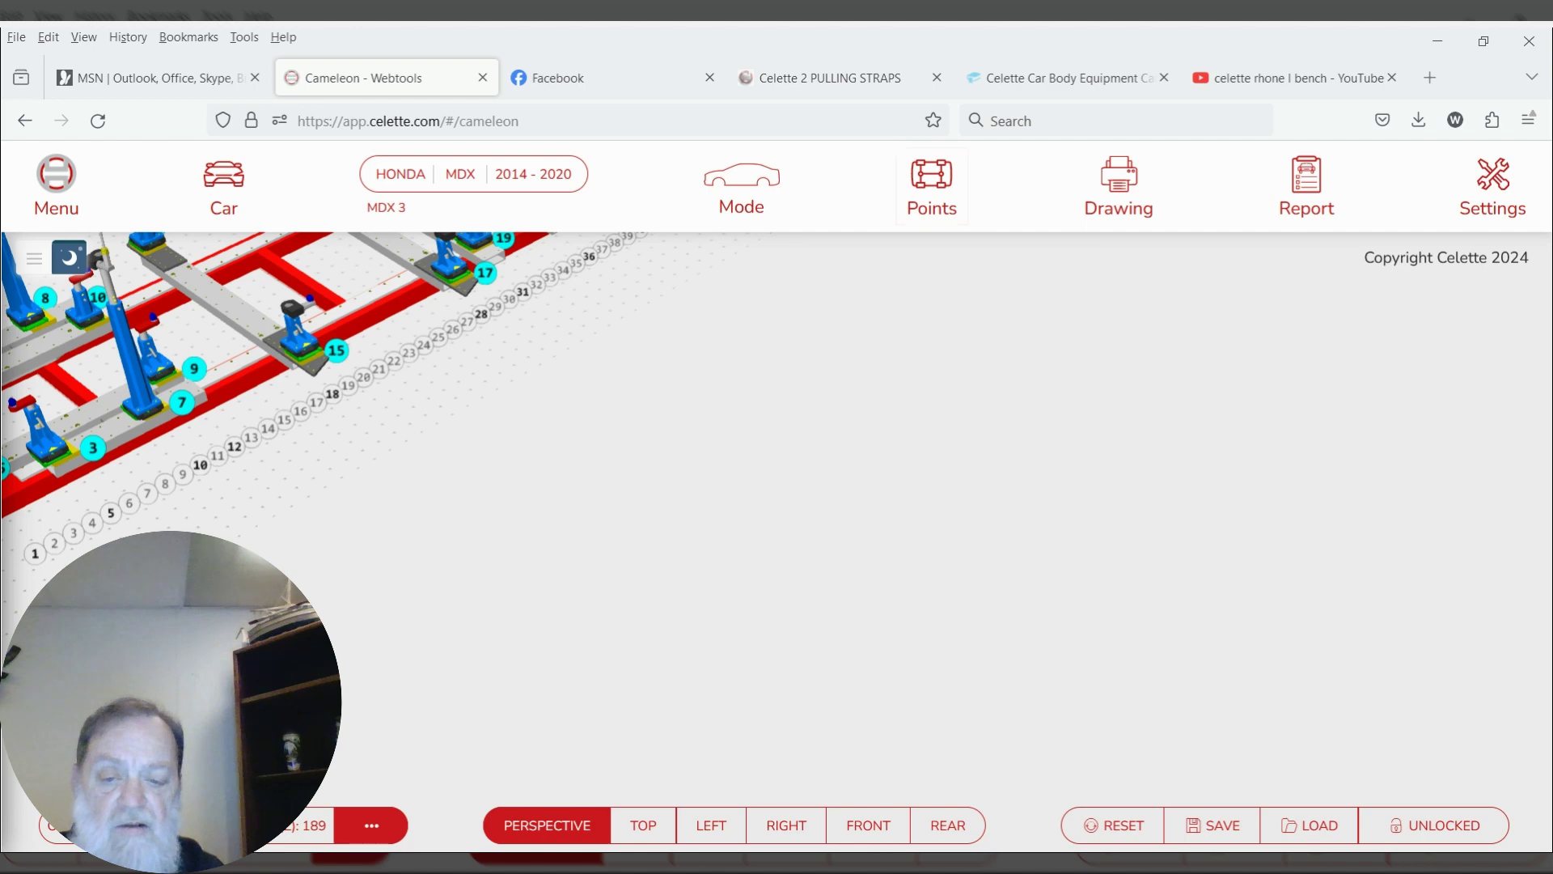
pyautogui.moveTo(293, 374); pyautogui.dragTo(732, 497)
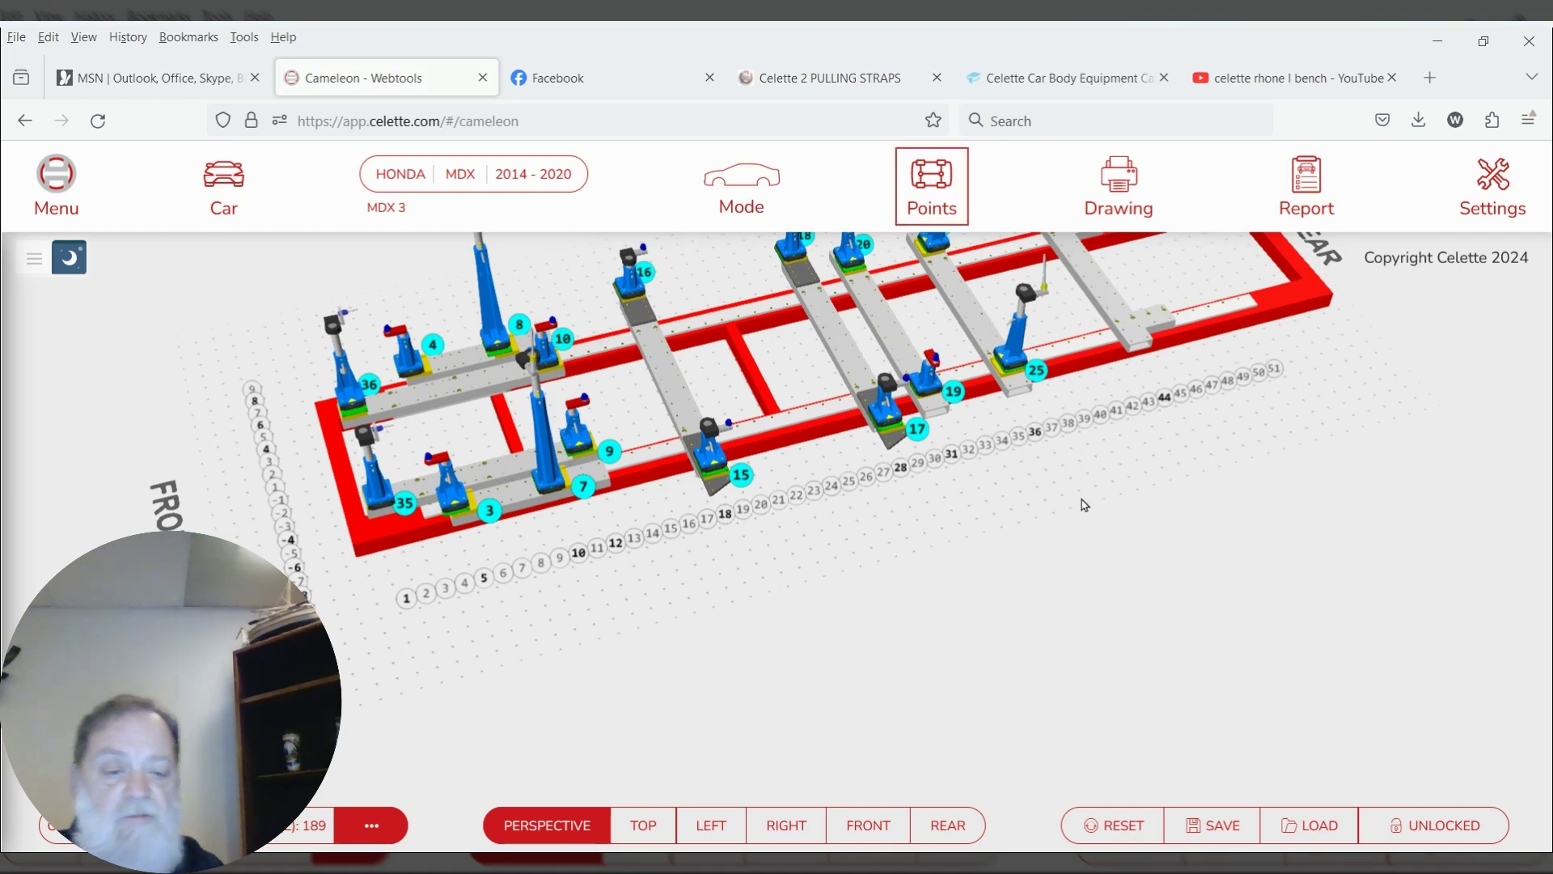
pyautogui.moveTo(791, 371); pyautogui.dragTo(737, 520)
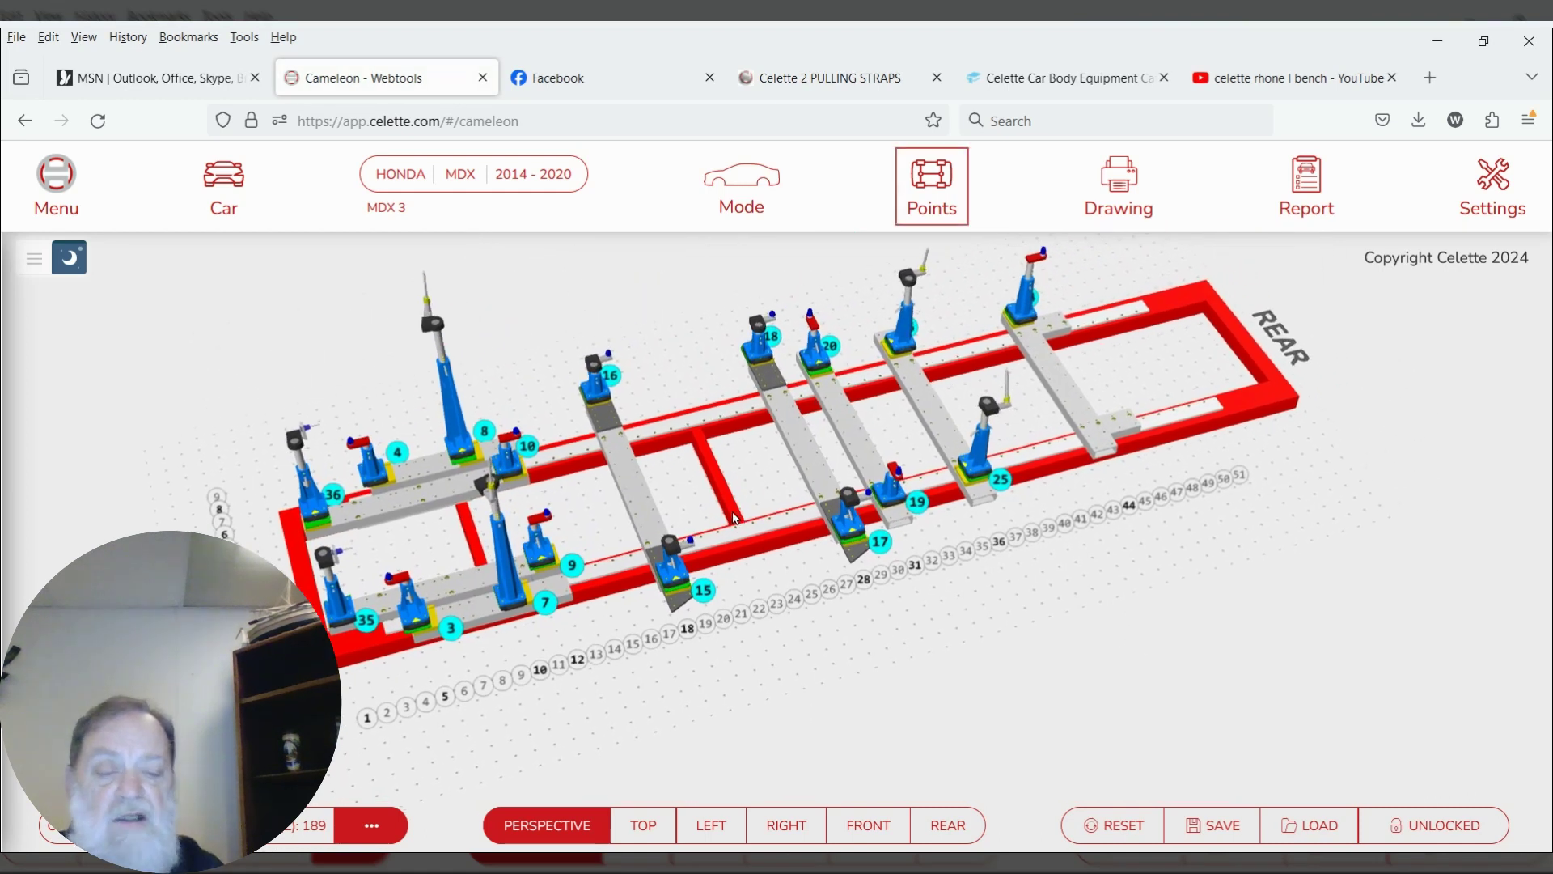
pyautogui.moveTo(755, 440); pyautogui.dragTo(722, 415)
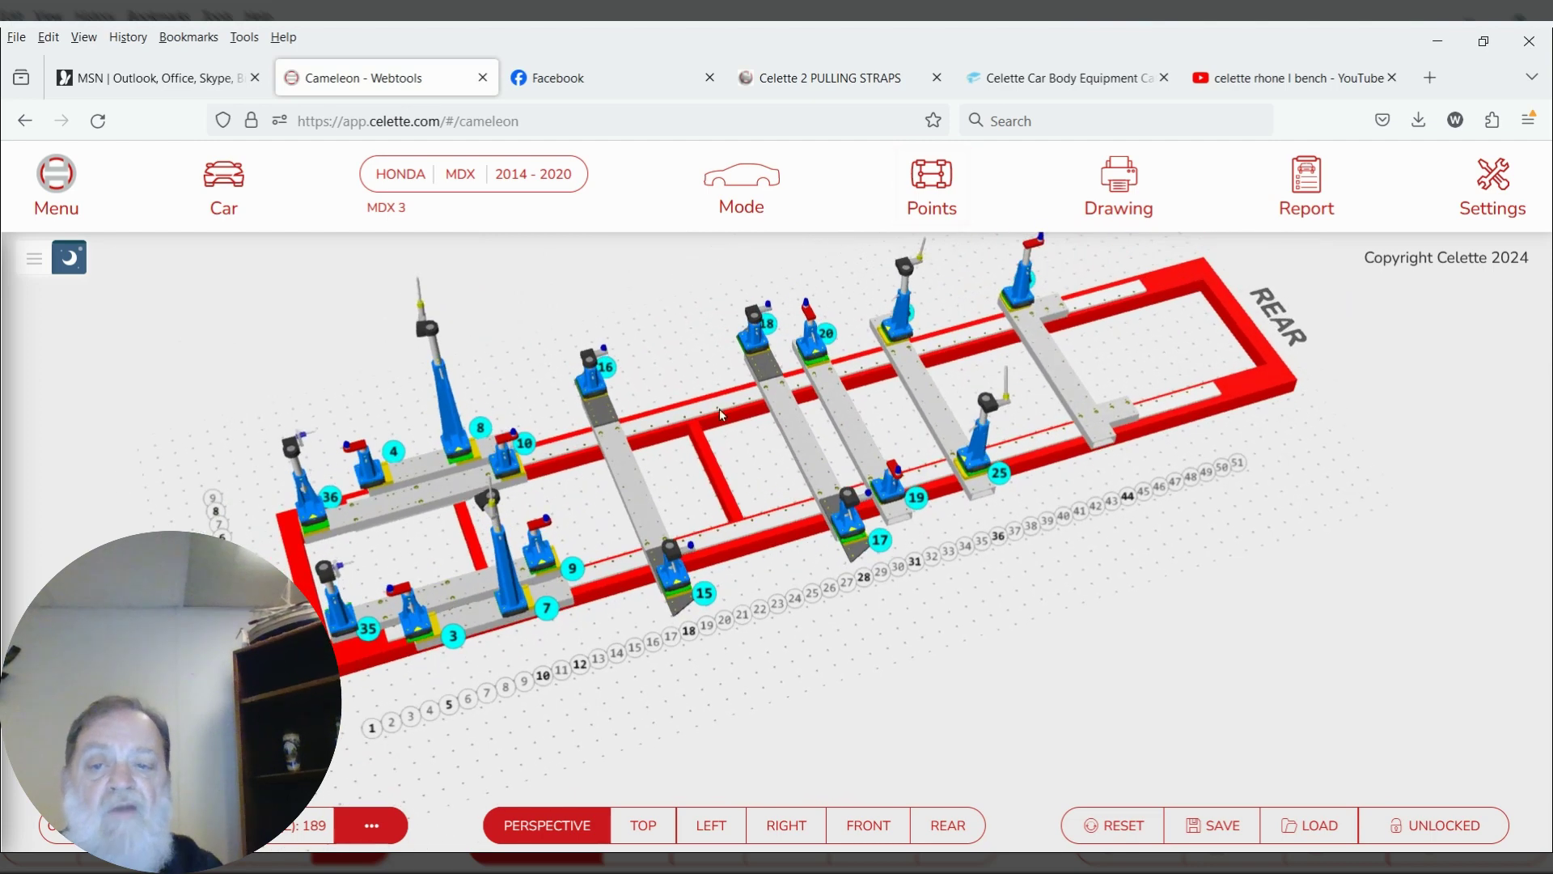
# Switch the vehicle mode to DIAG, with mechanics in and no Celette screws
pyautogui.click(742, 180)
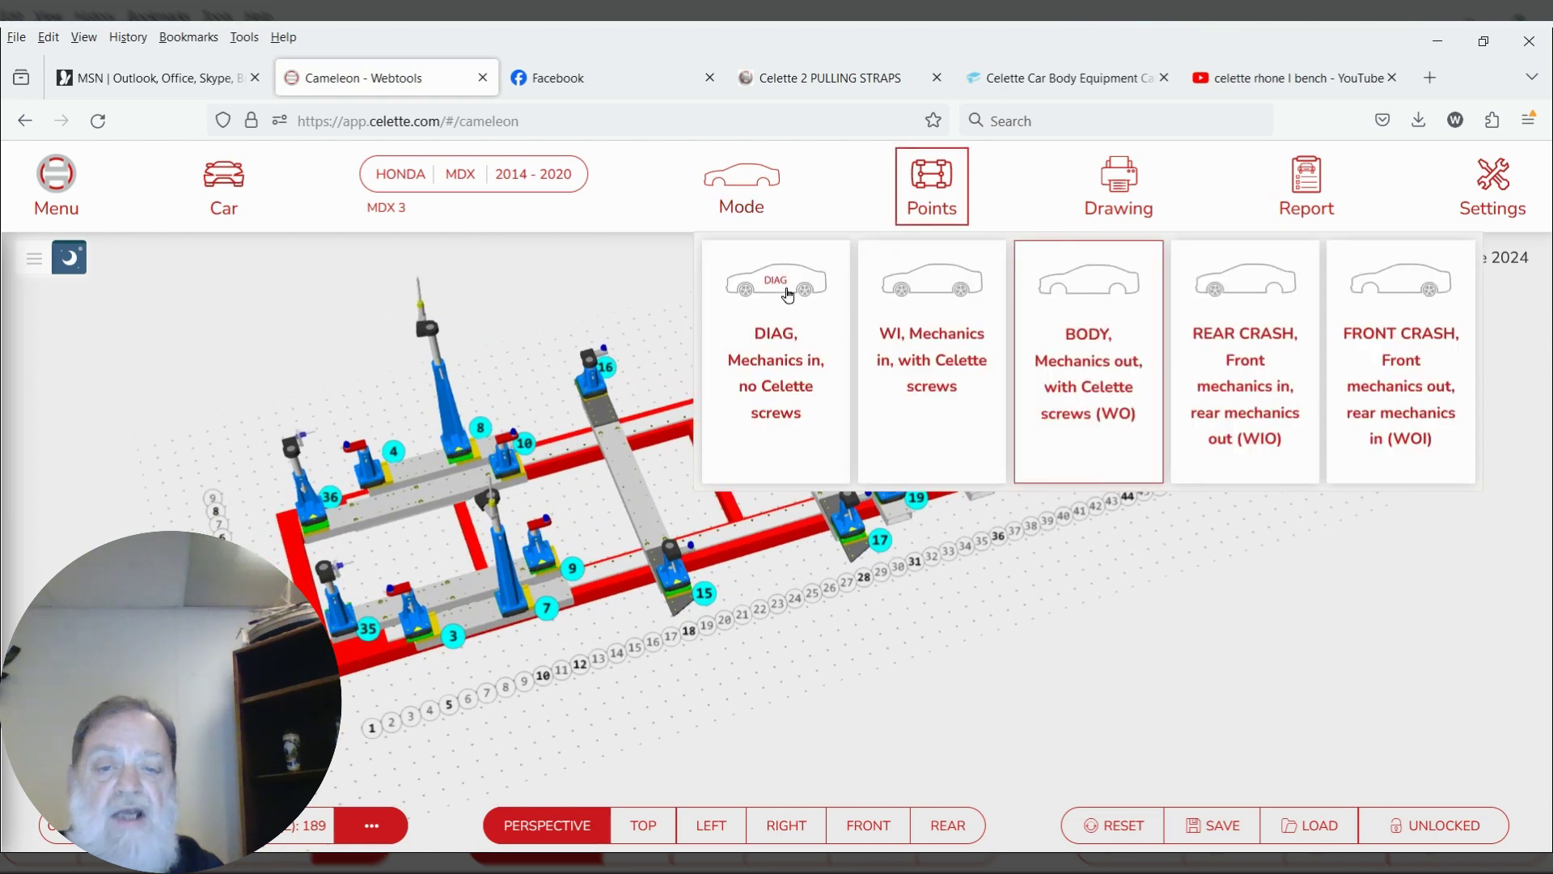
pyautogui.click(788, 295)
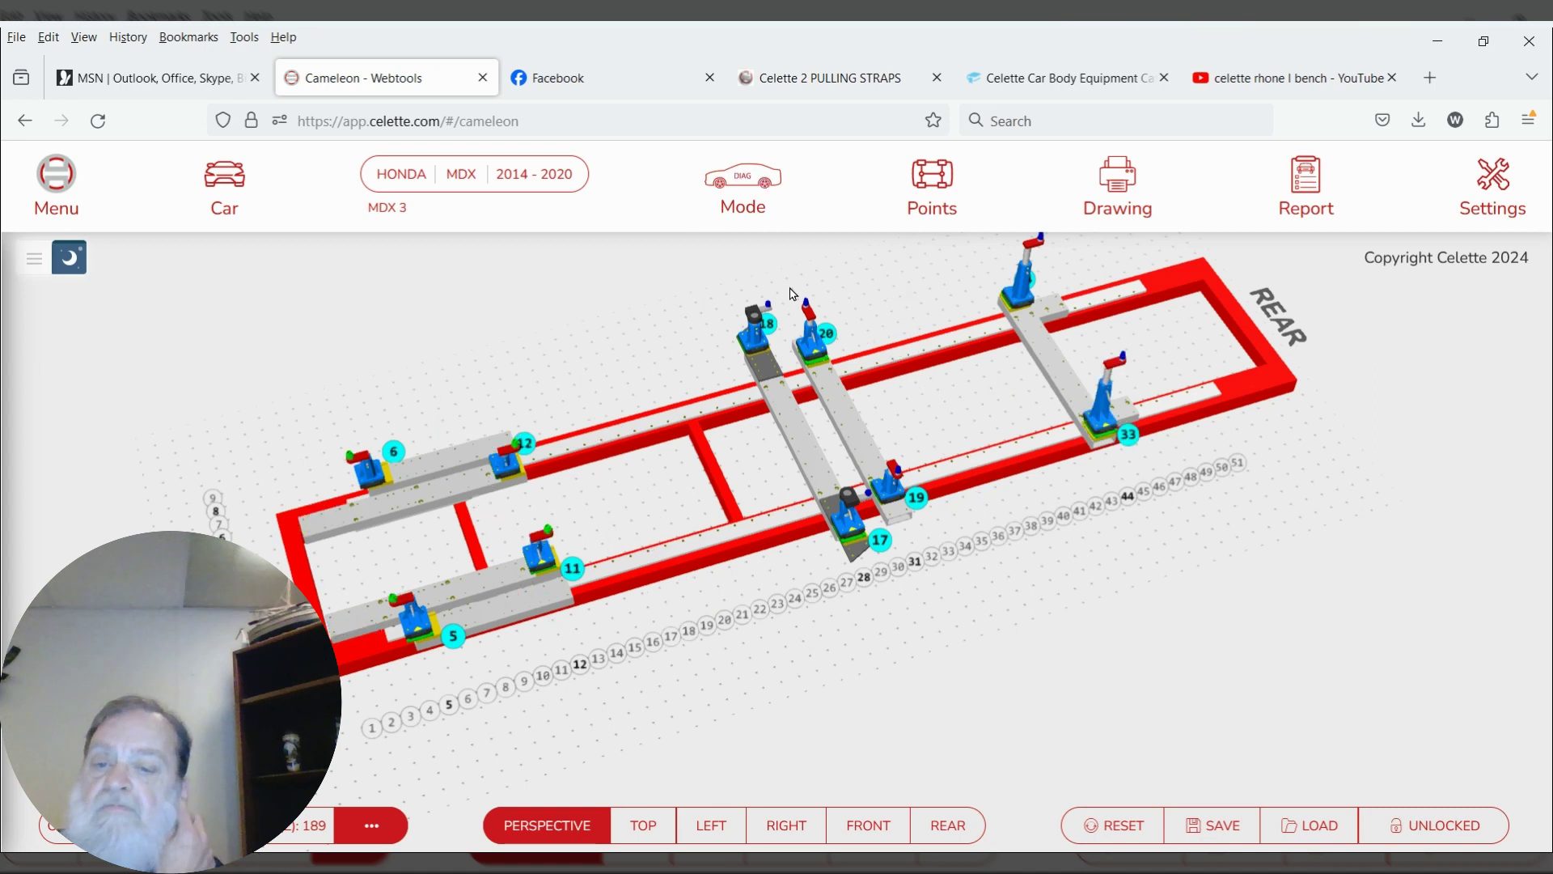
pyautogui.moveTo(759, 528); pyautogui.dragTo(729, 504)
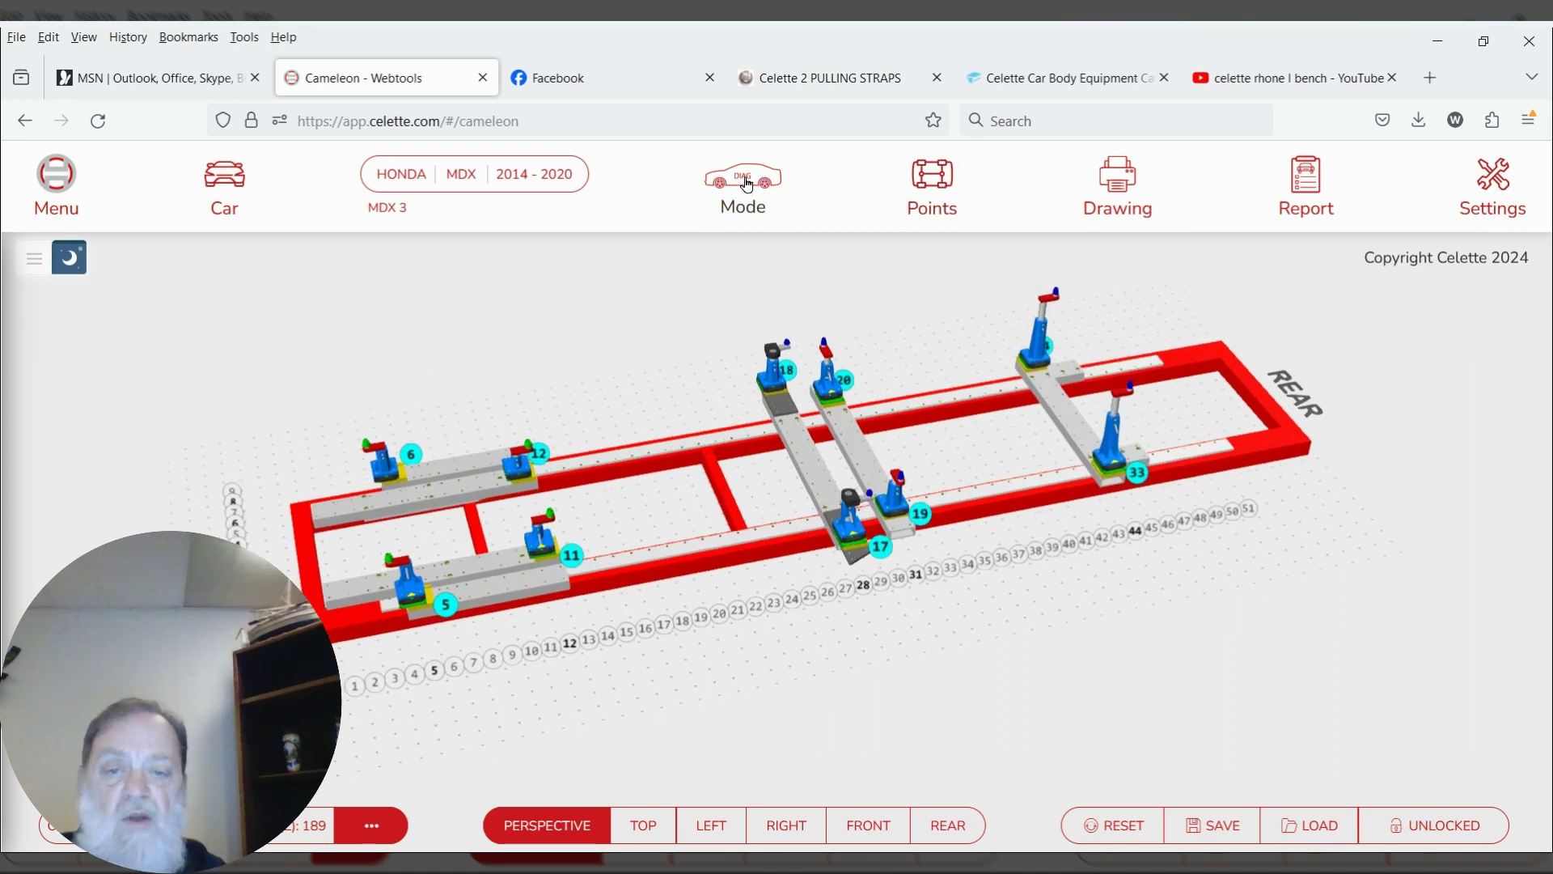
# Show the jigs for front crossbeam check points 2 and 1 and for holes 16 and 15 on the bench
pyautogui.click(927, 188)
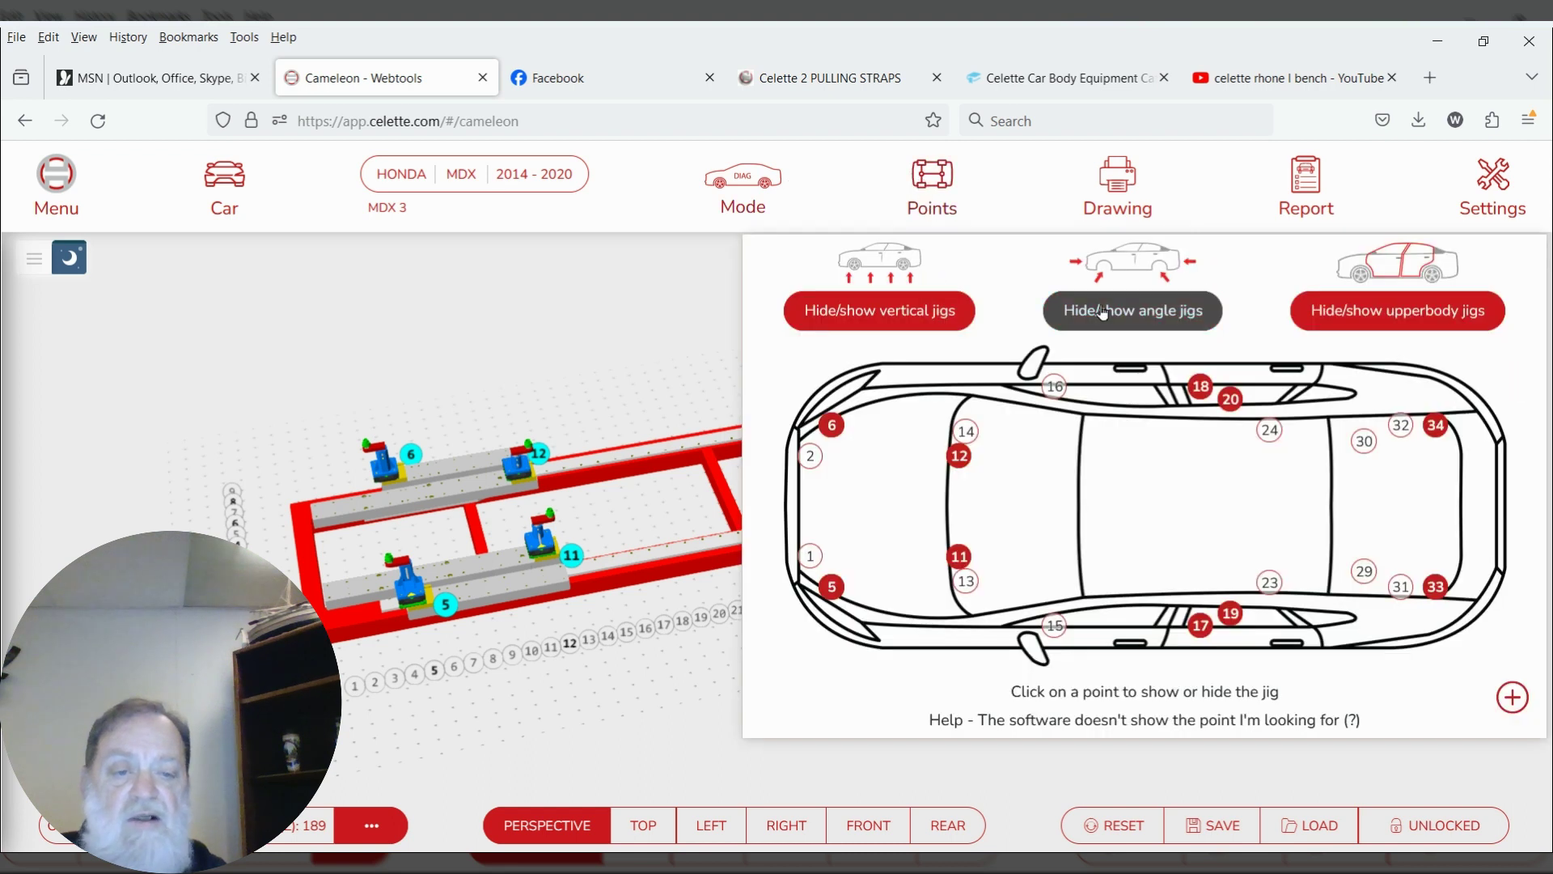
pyautogui.click(810, 458)
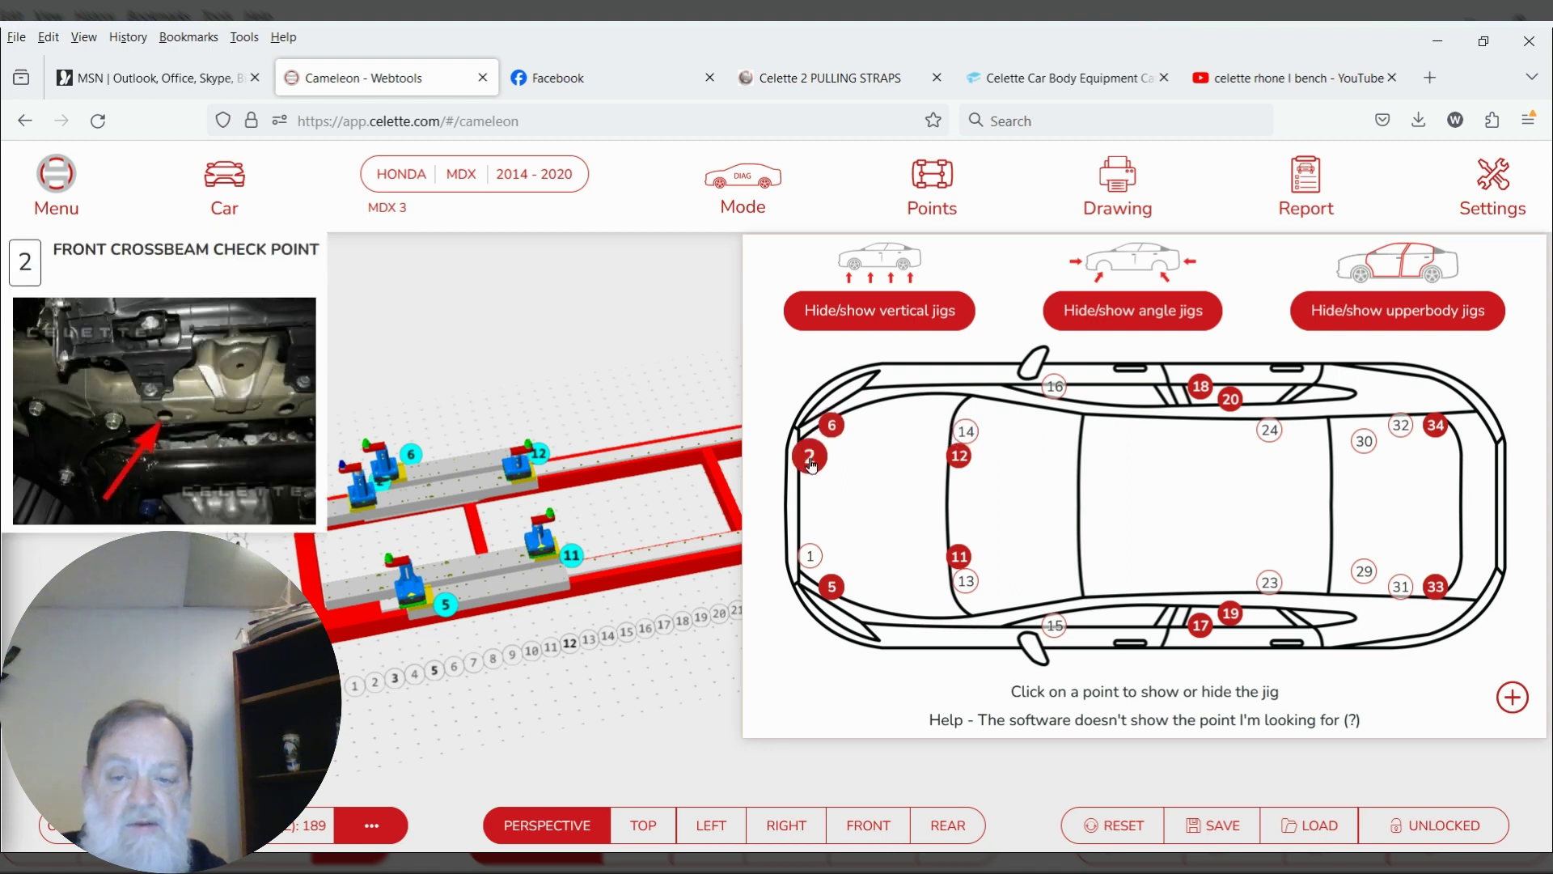
pyautogui.click(807, 557)
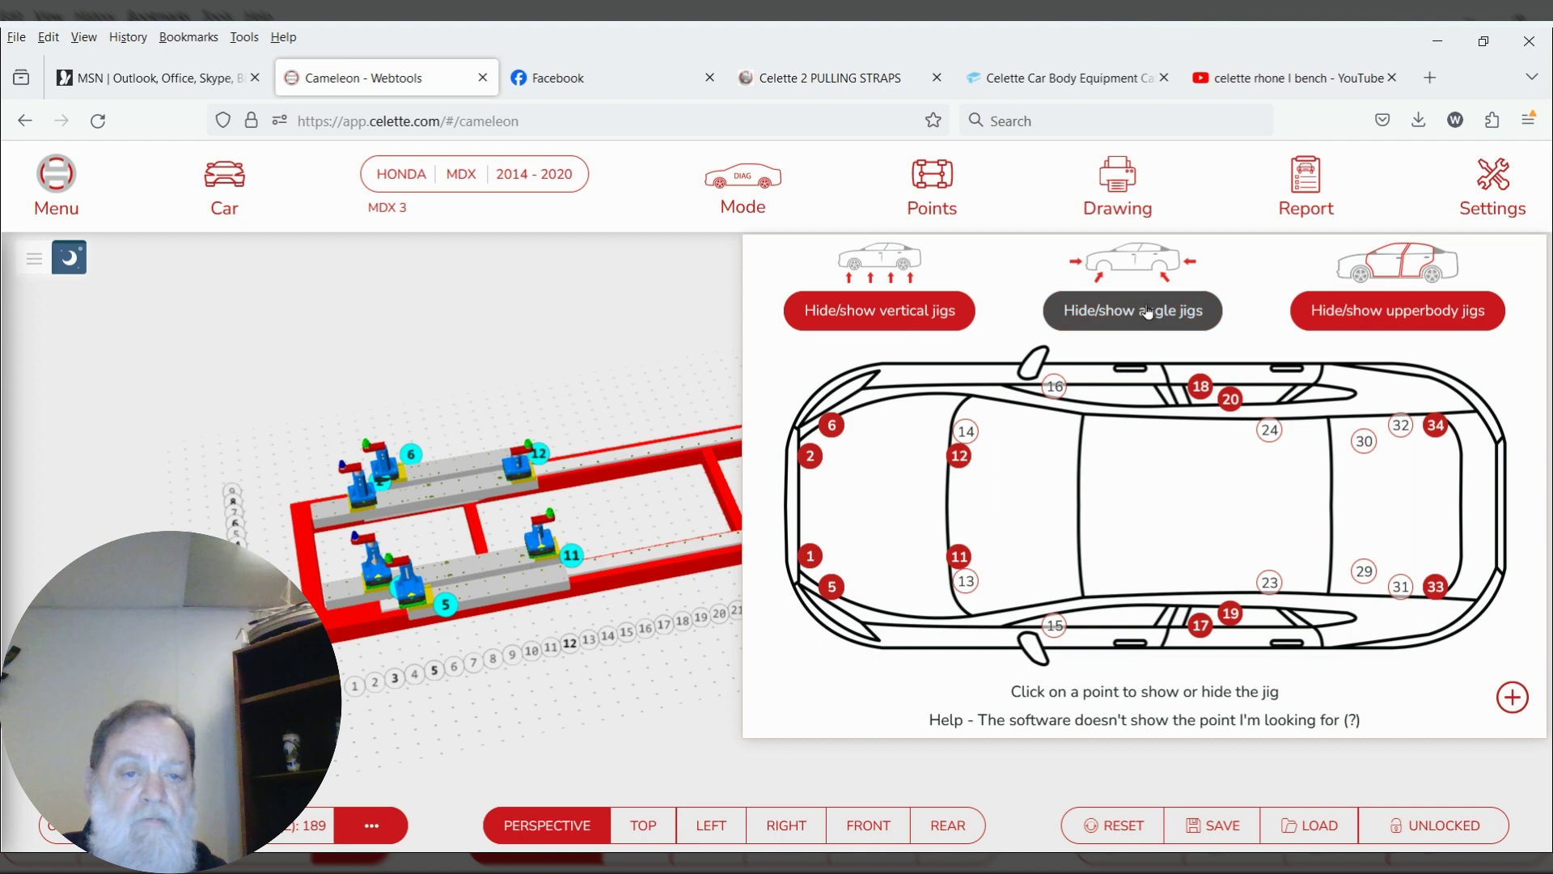
pyautogui.click(1053, 389)
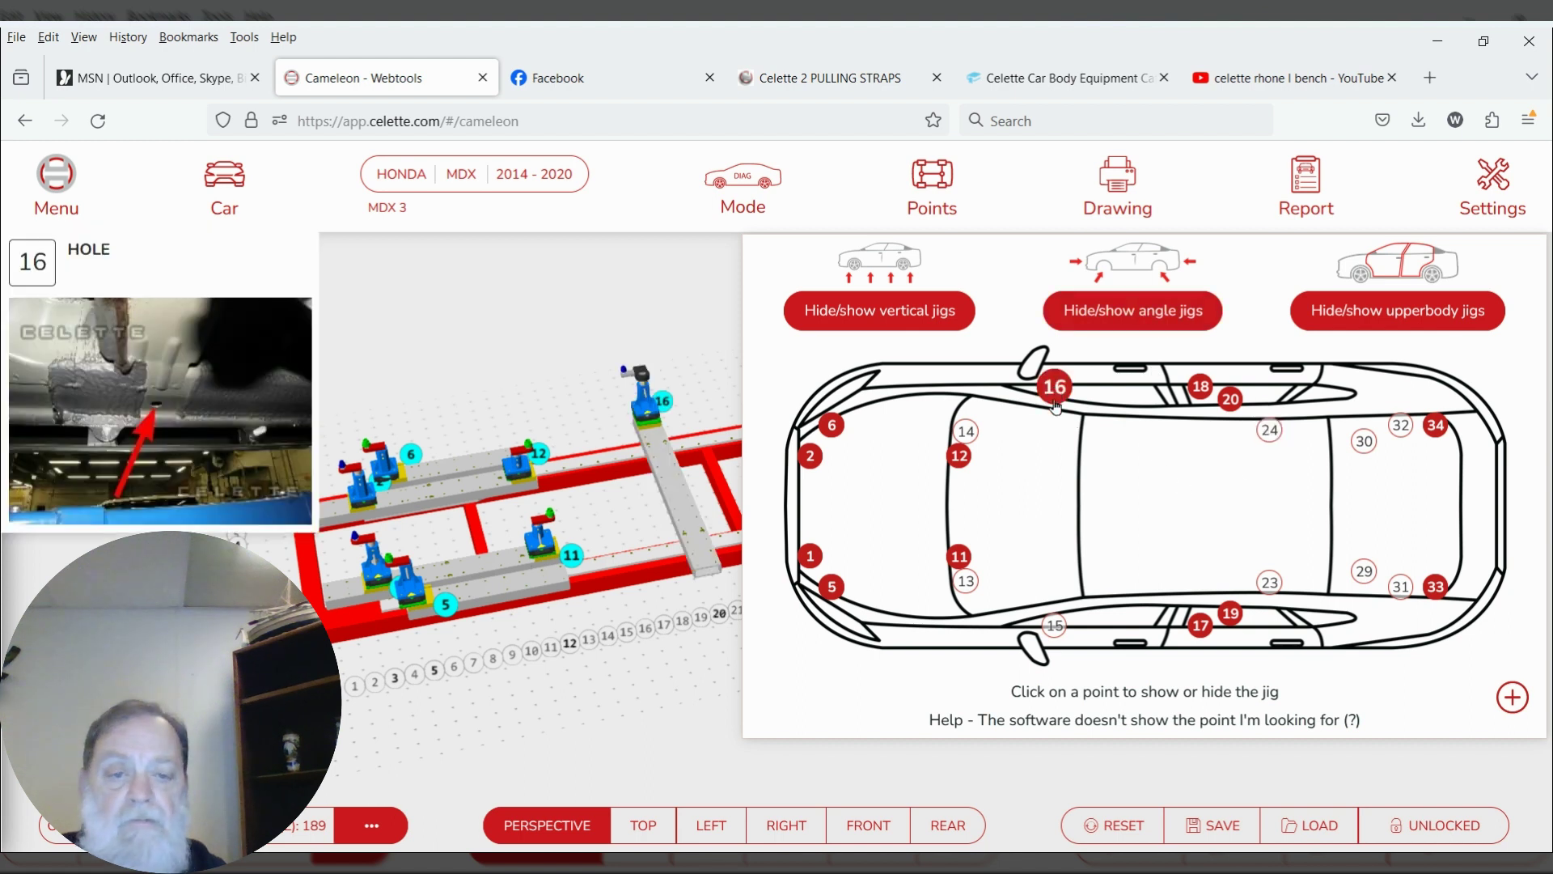
pyautogui.click(1064, 635)
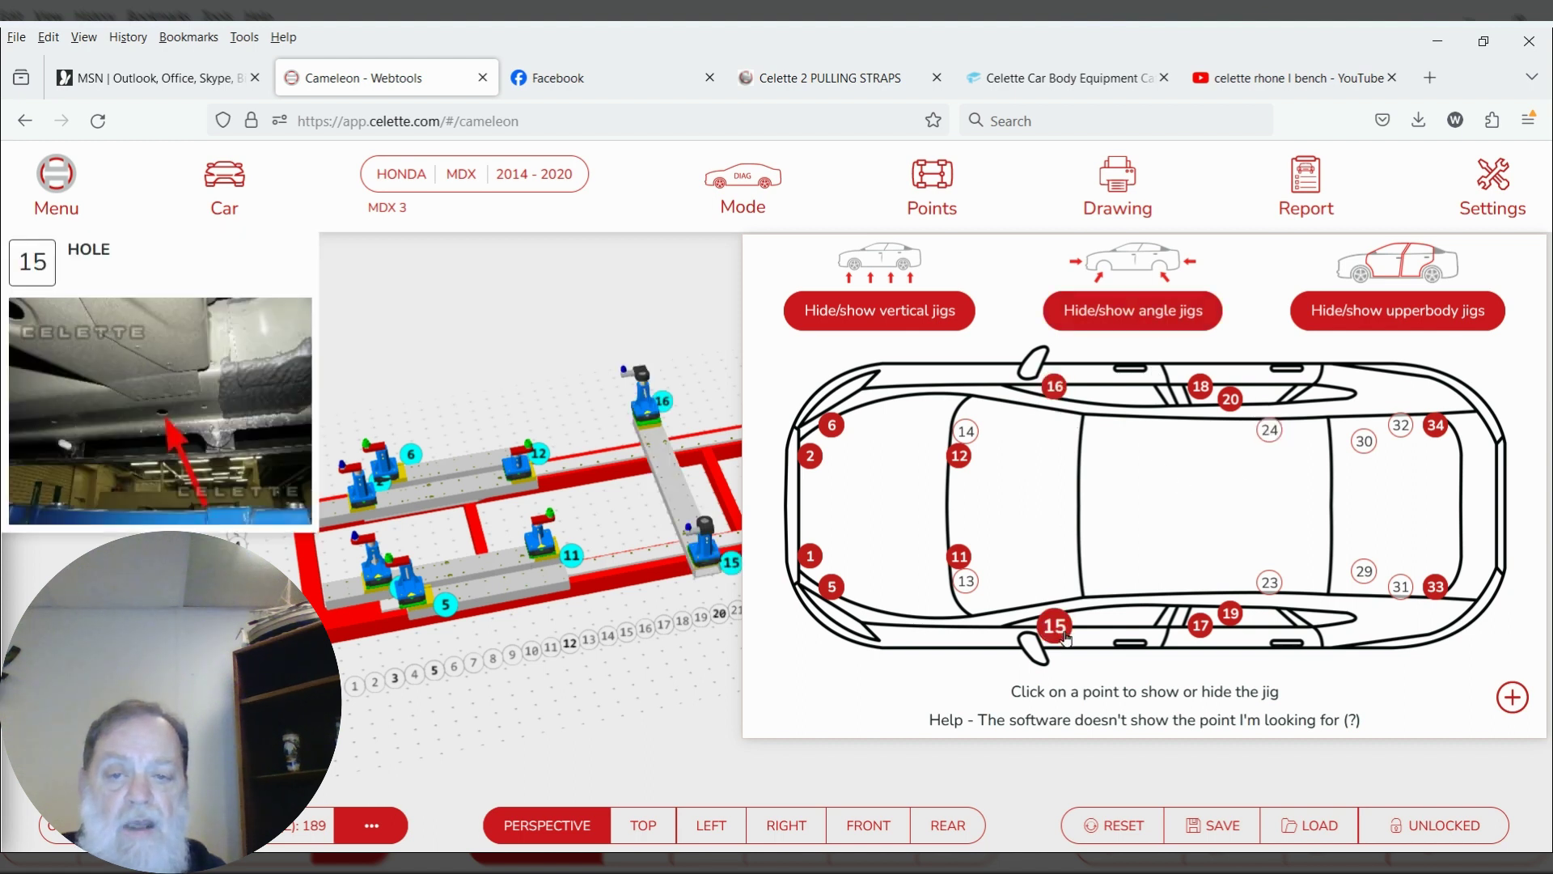
# Add the jigs for points 23, 24, 30 and 29 to the bench and close the point selection
pyautogui.click(1271, 583)
pyautogui.click(1269, 430)
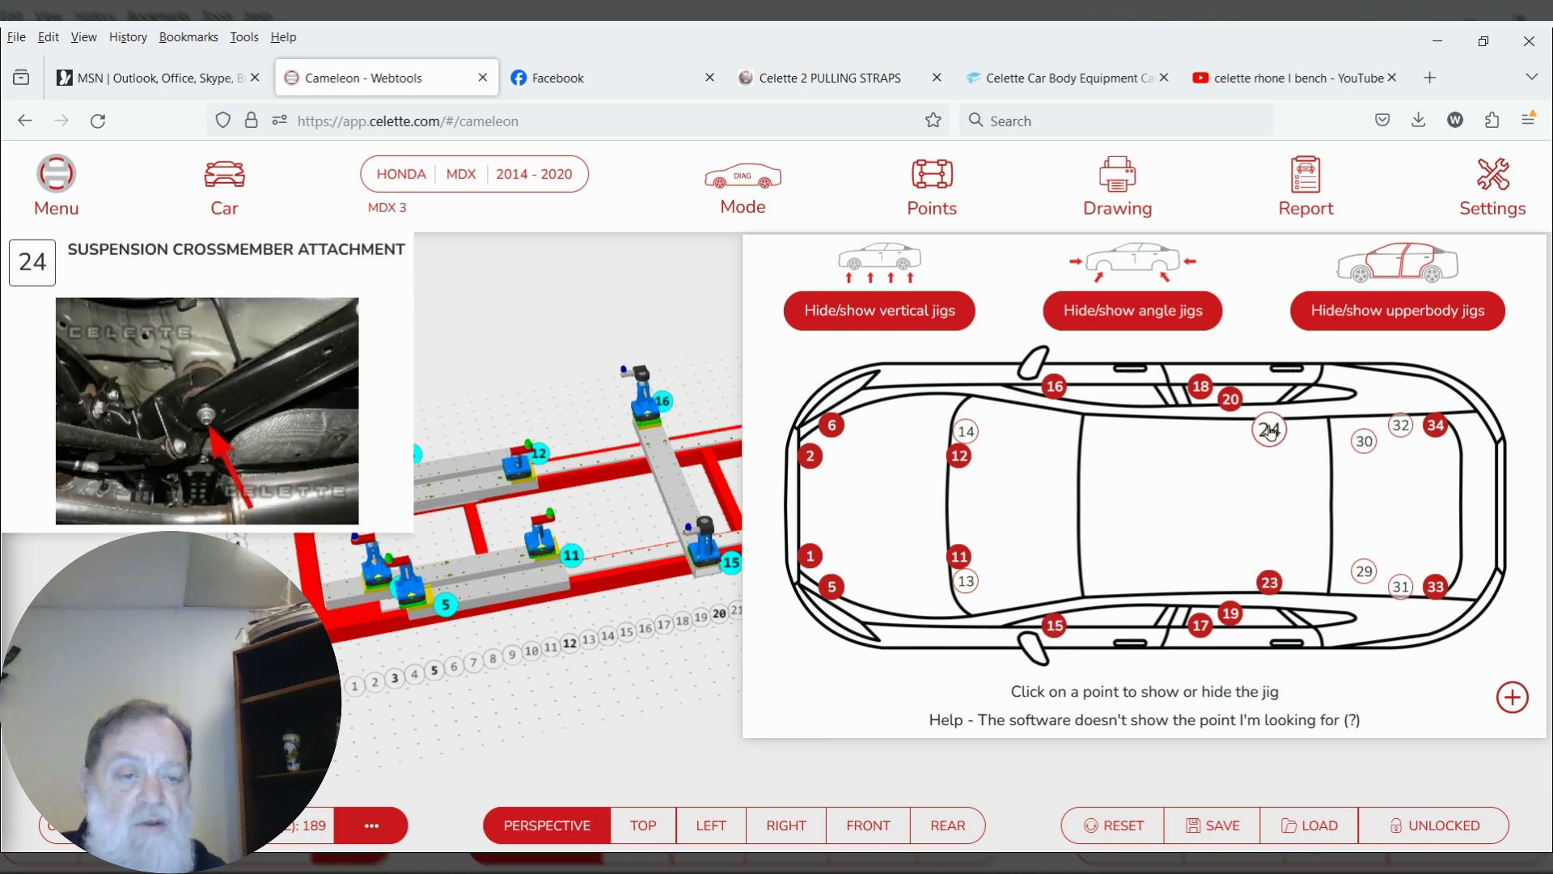
pyautogui.click(1369, 441)
pyautogui.click(1364, 571)
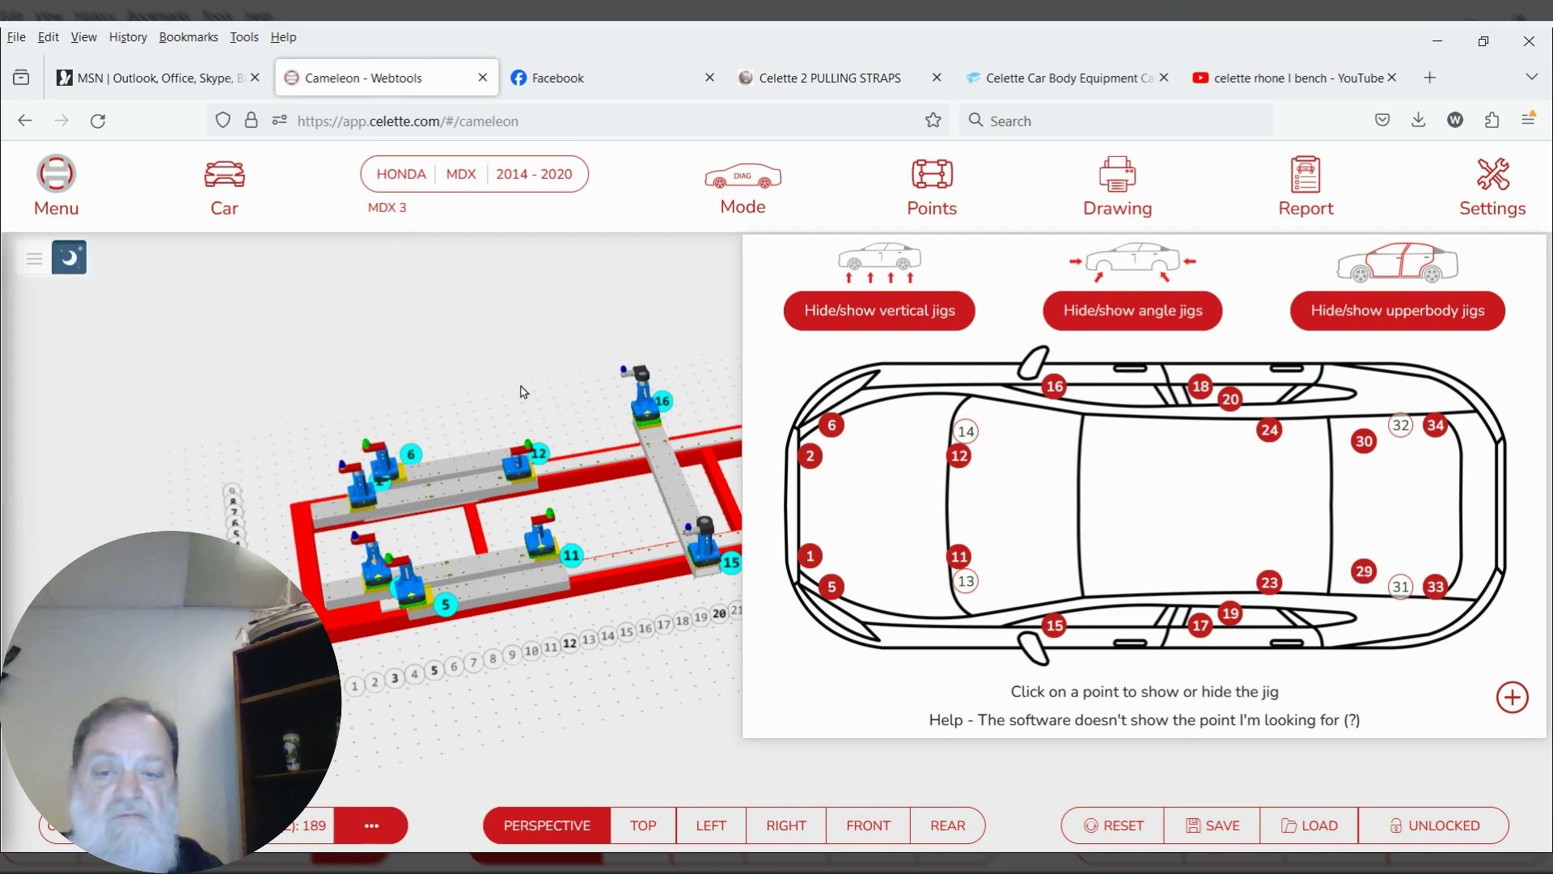
pyautogui.click(431, 335)
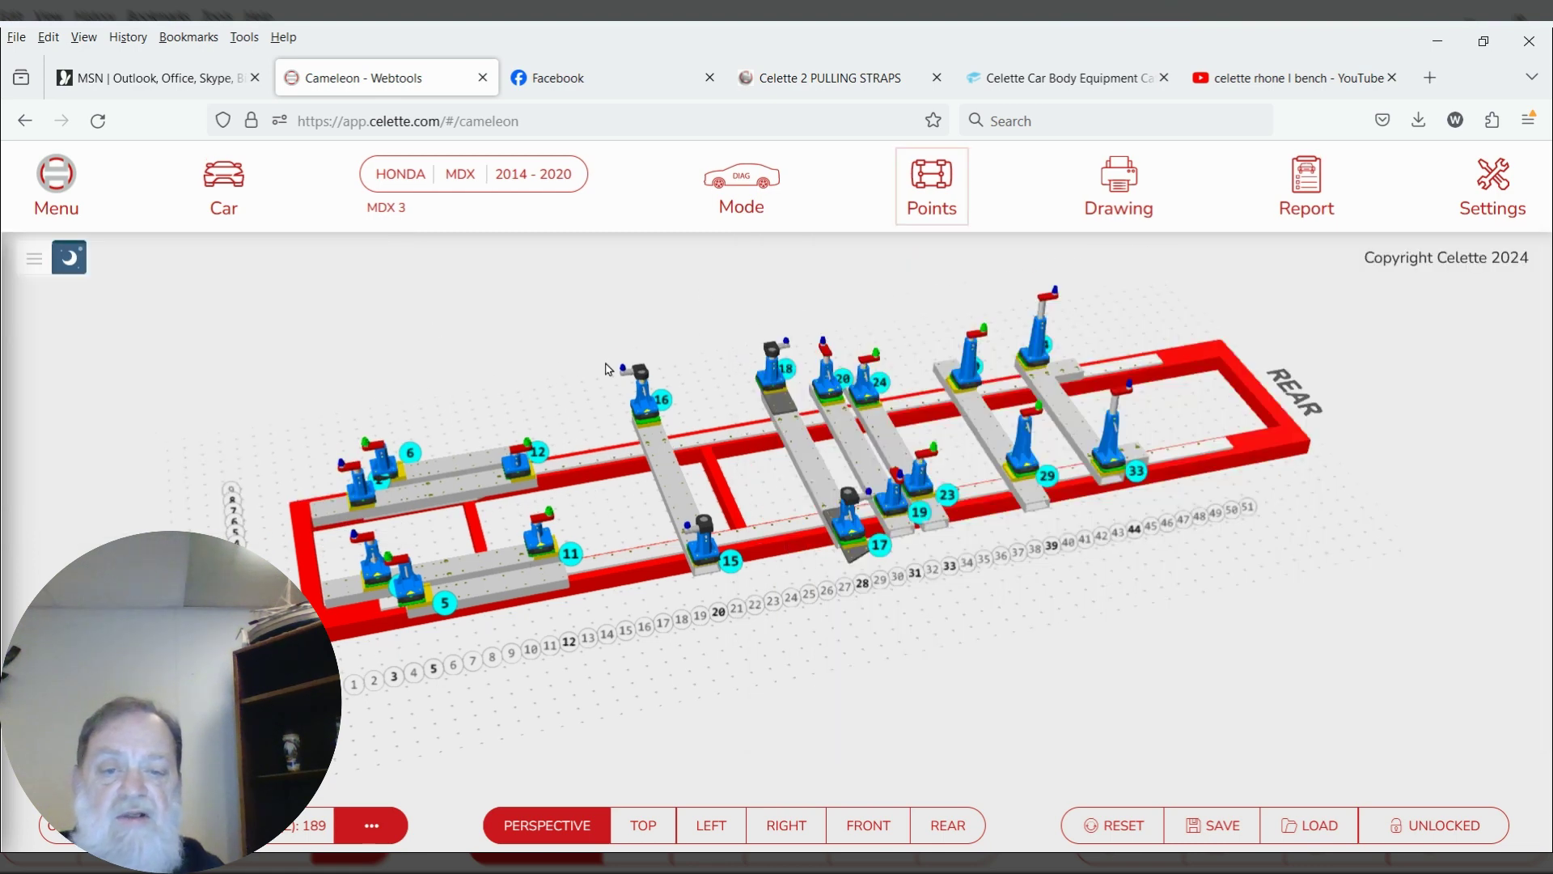
# Check the updated DIAG jig layout and open the details of the angle jig at point 16
pyautogui.moveTo(603, 324); pyautogui.dragTo(619, 420)
pyautogui.scroll(5, 619, 420)
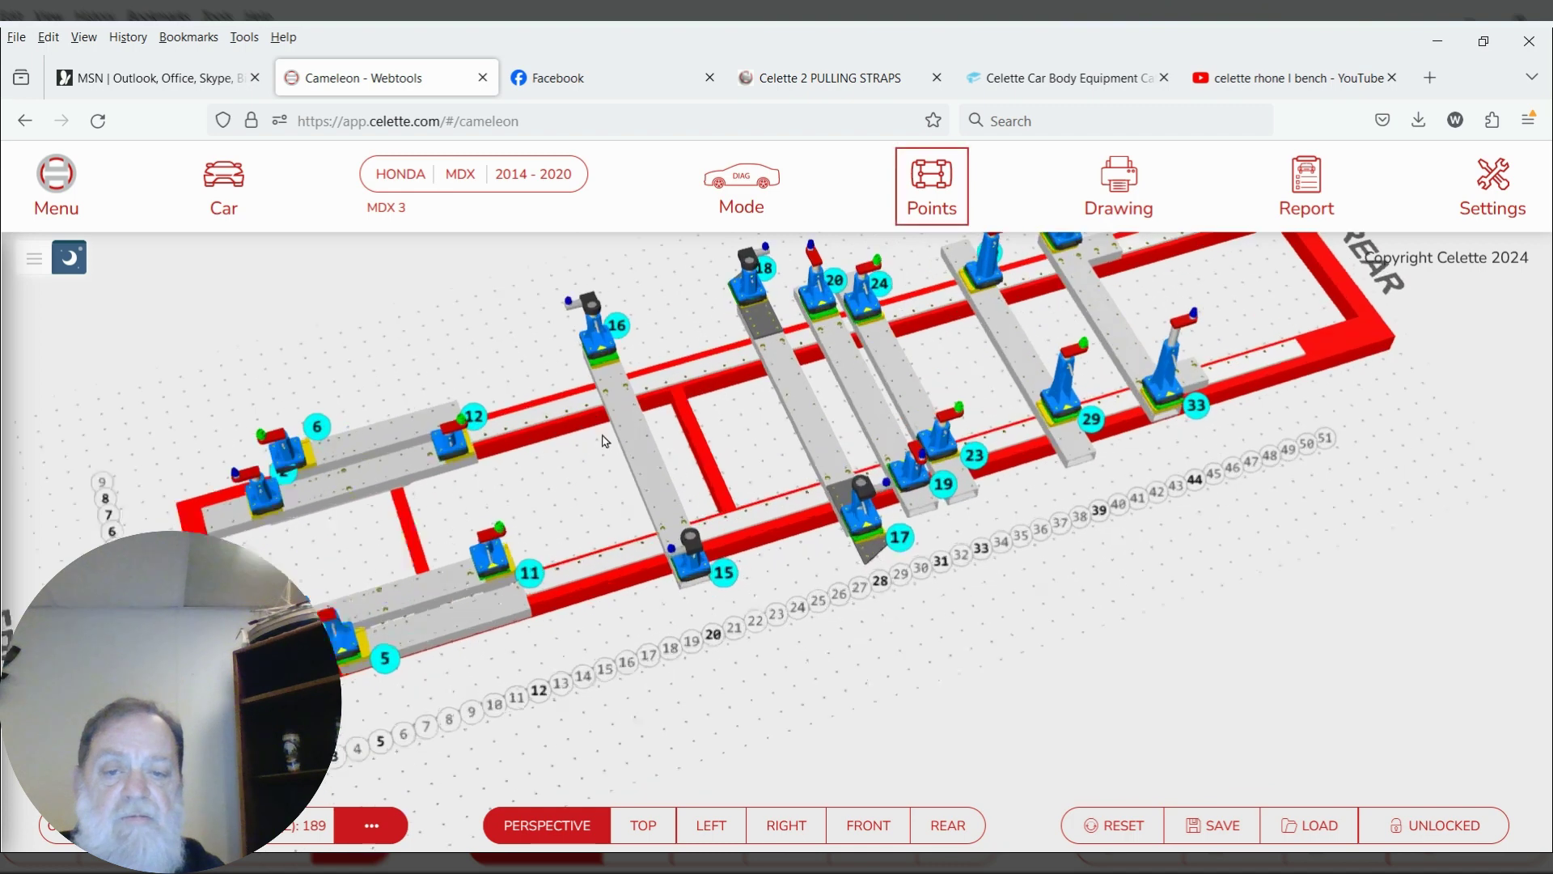
pyautogui.scroll(-3, 587, 446)
pyautogui.moveTo(496, 572); pyautogui.dragTo(575, 381)
pyautogui.scroll(2, 610, 409)
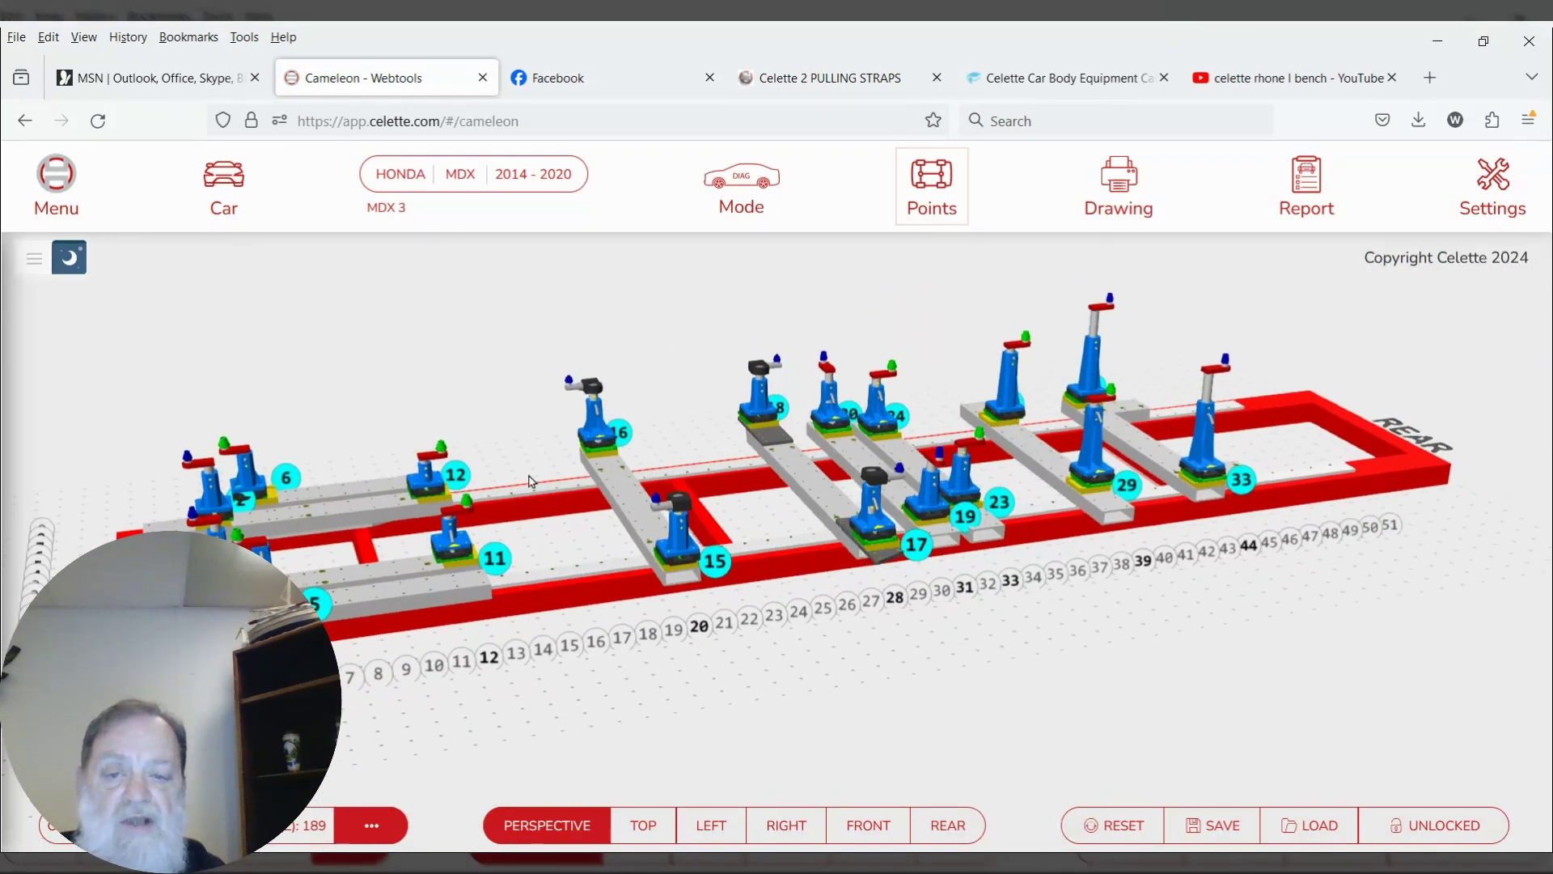
pyautogui.click(588, 387)
pyautogui.click(588, 388)
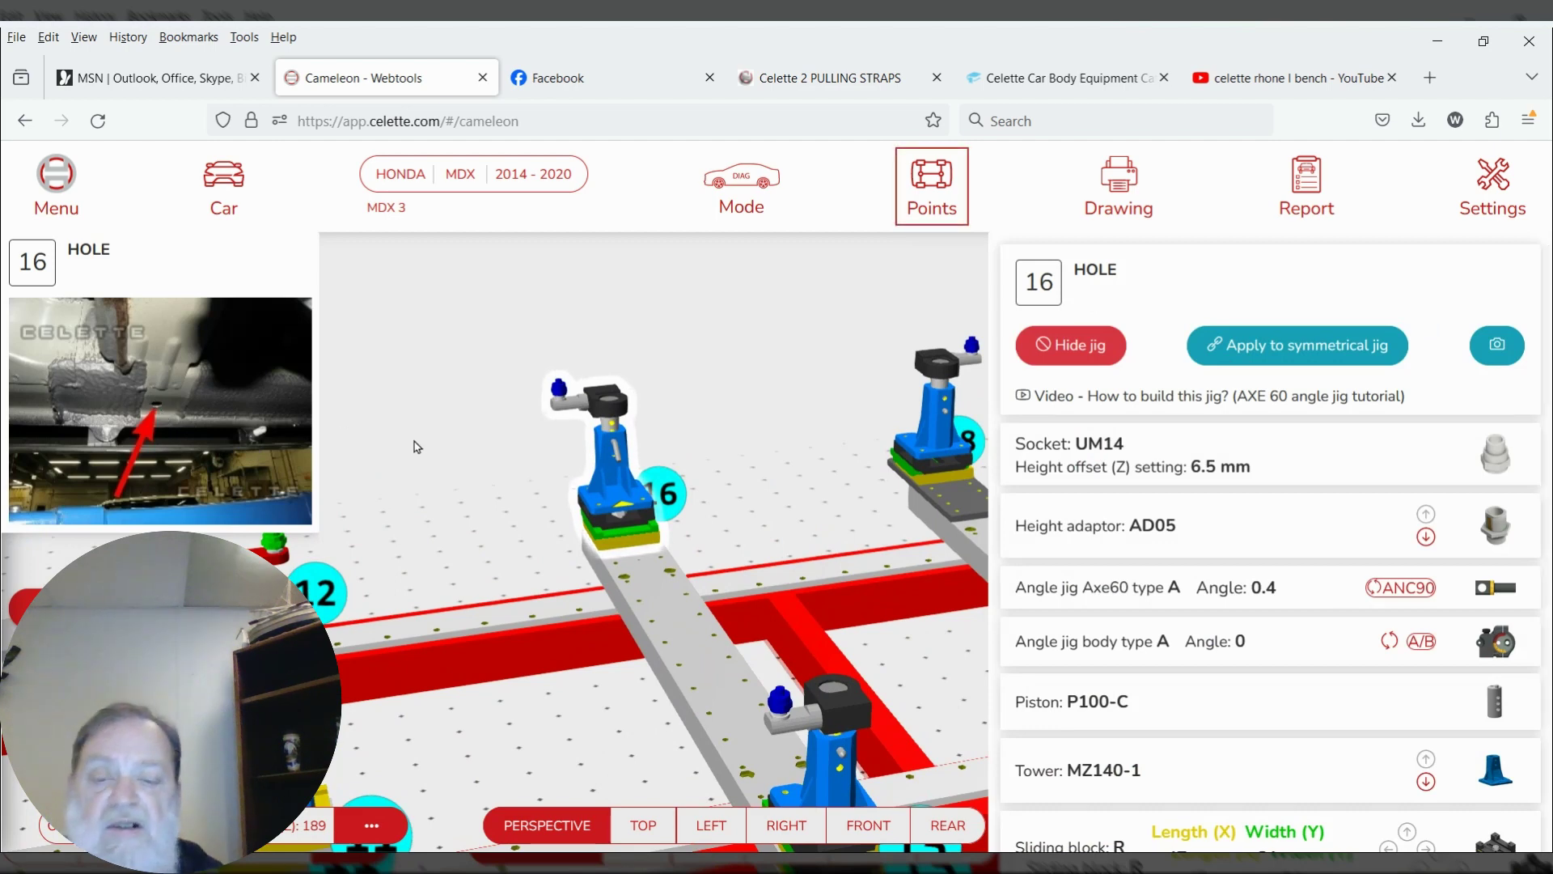
# Examine the jig at point 16 up close and its position among the other jigs on the bench
pyautogui.moveTo(650, 493); pyautogui.dragTo(687, 420)
pyautogui.scroll(5, 682, 411)
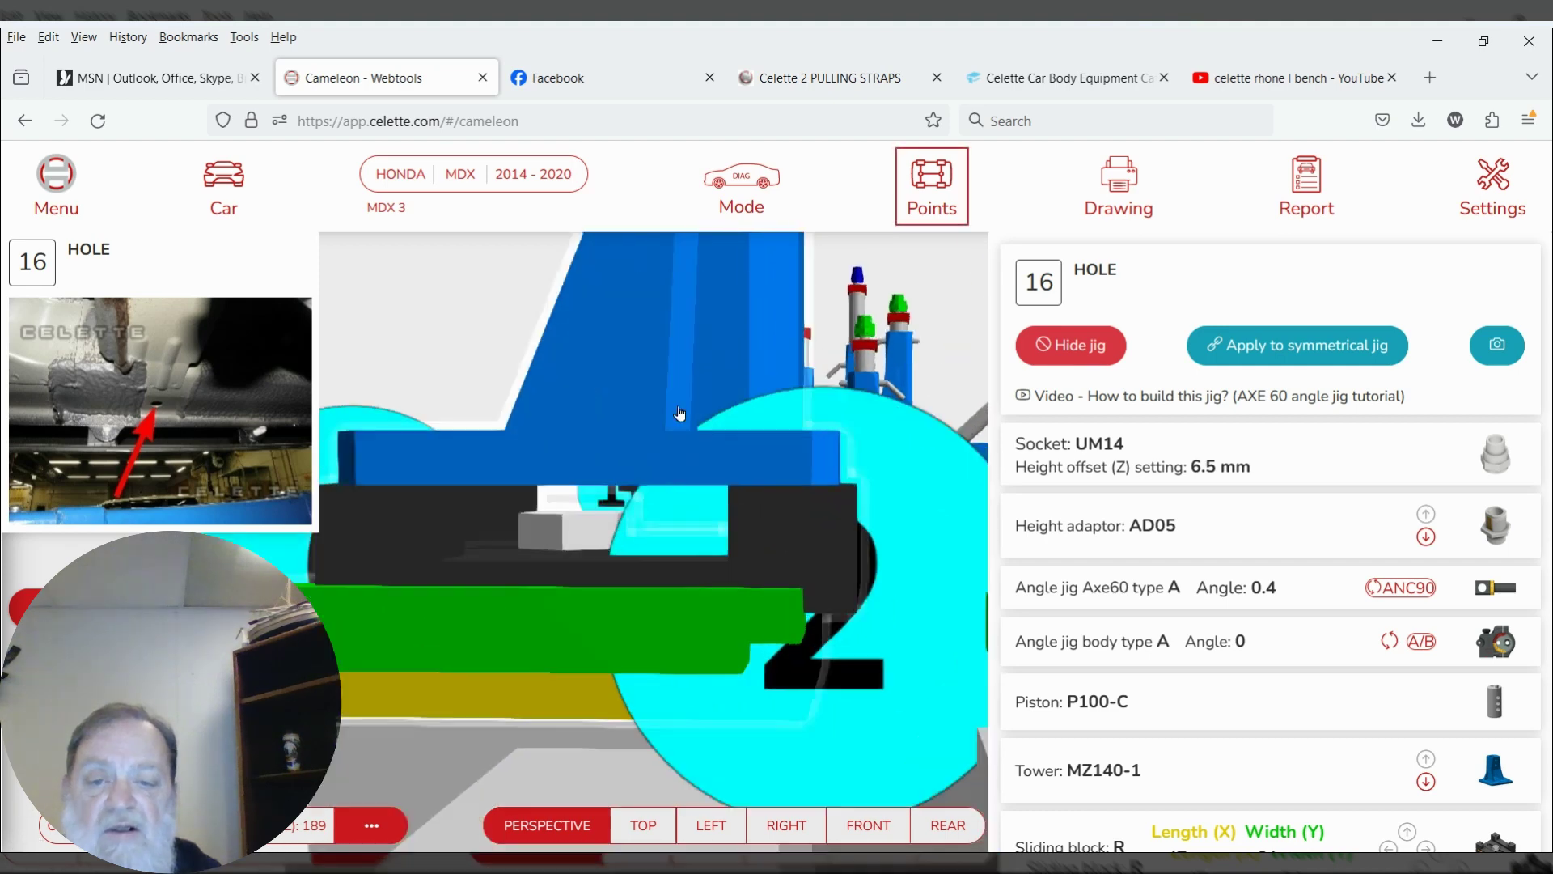
pyautogui.scroll(-1, 679, 425)
pyautogui.scroll(-3, 679, 425)
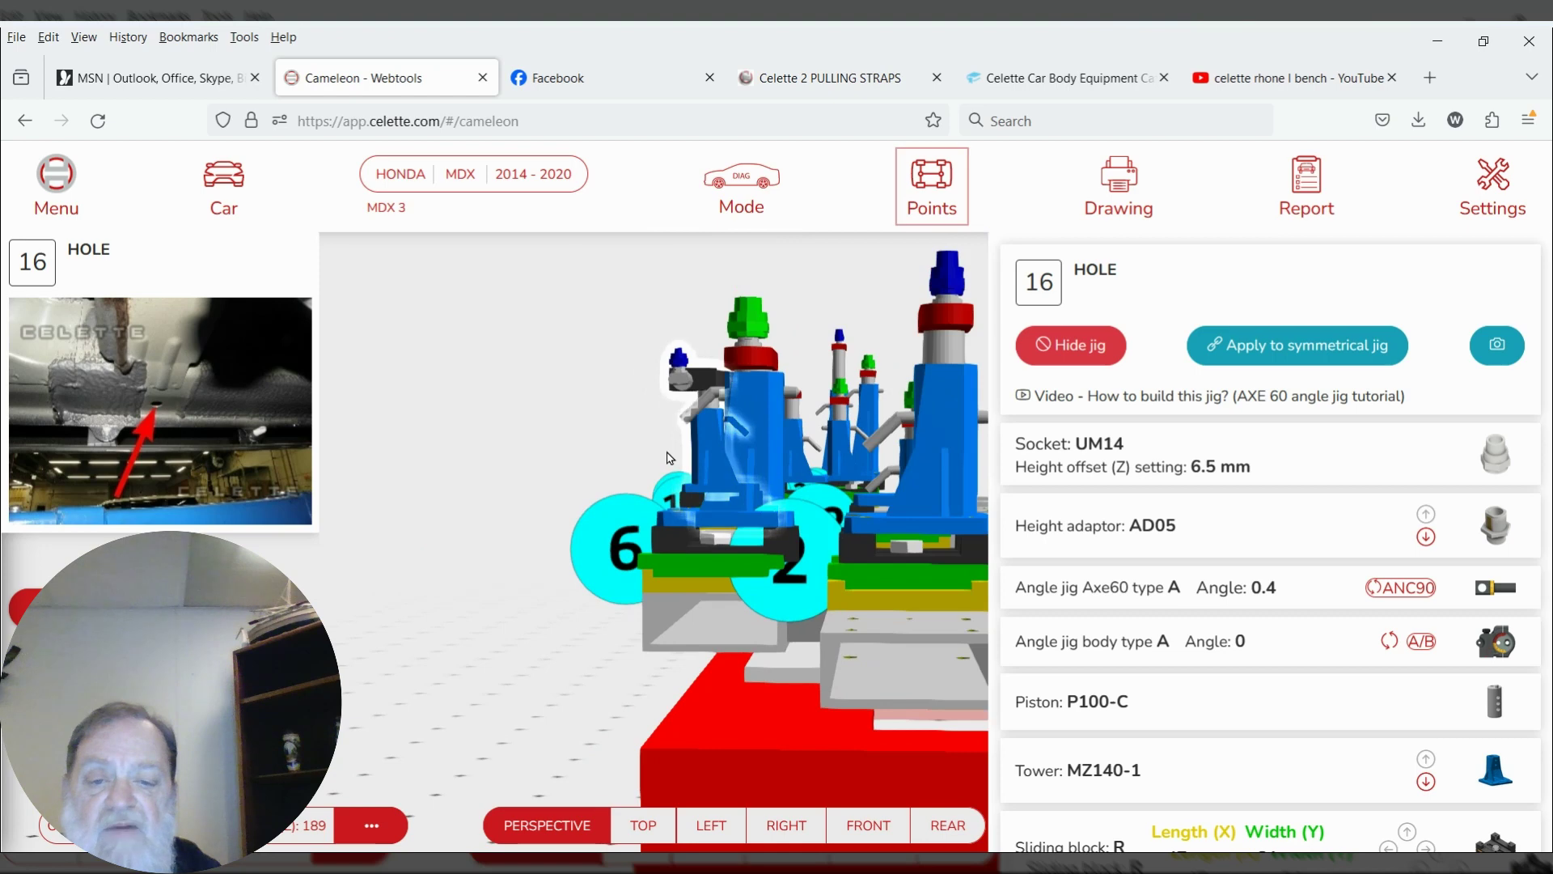
pyautogui.scroll(-3, 671, 453)
pyautogui.scroll(-5, 676, 462)
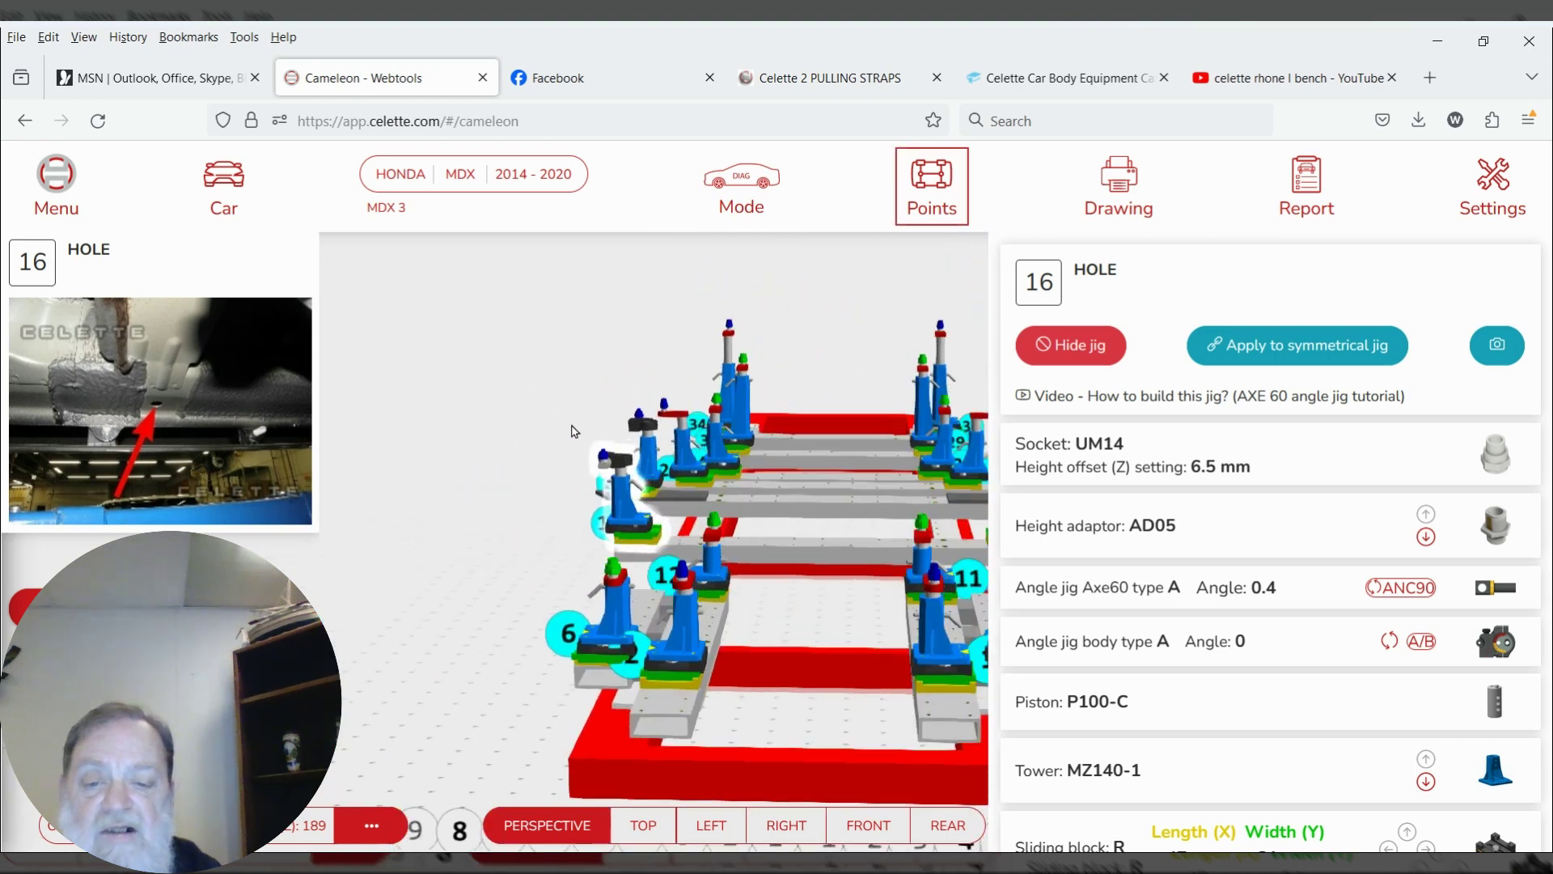
pyautogui.moveTo(572, 426); pyautogui.dragTo(456, 426)
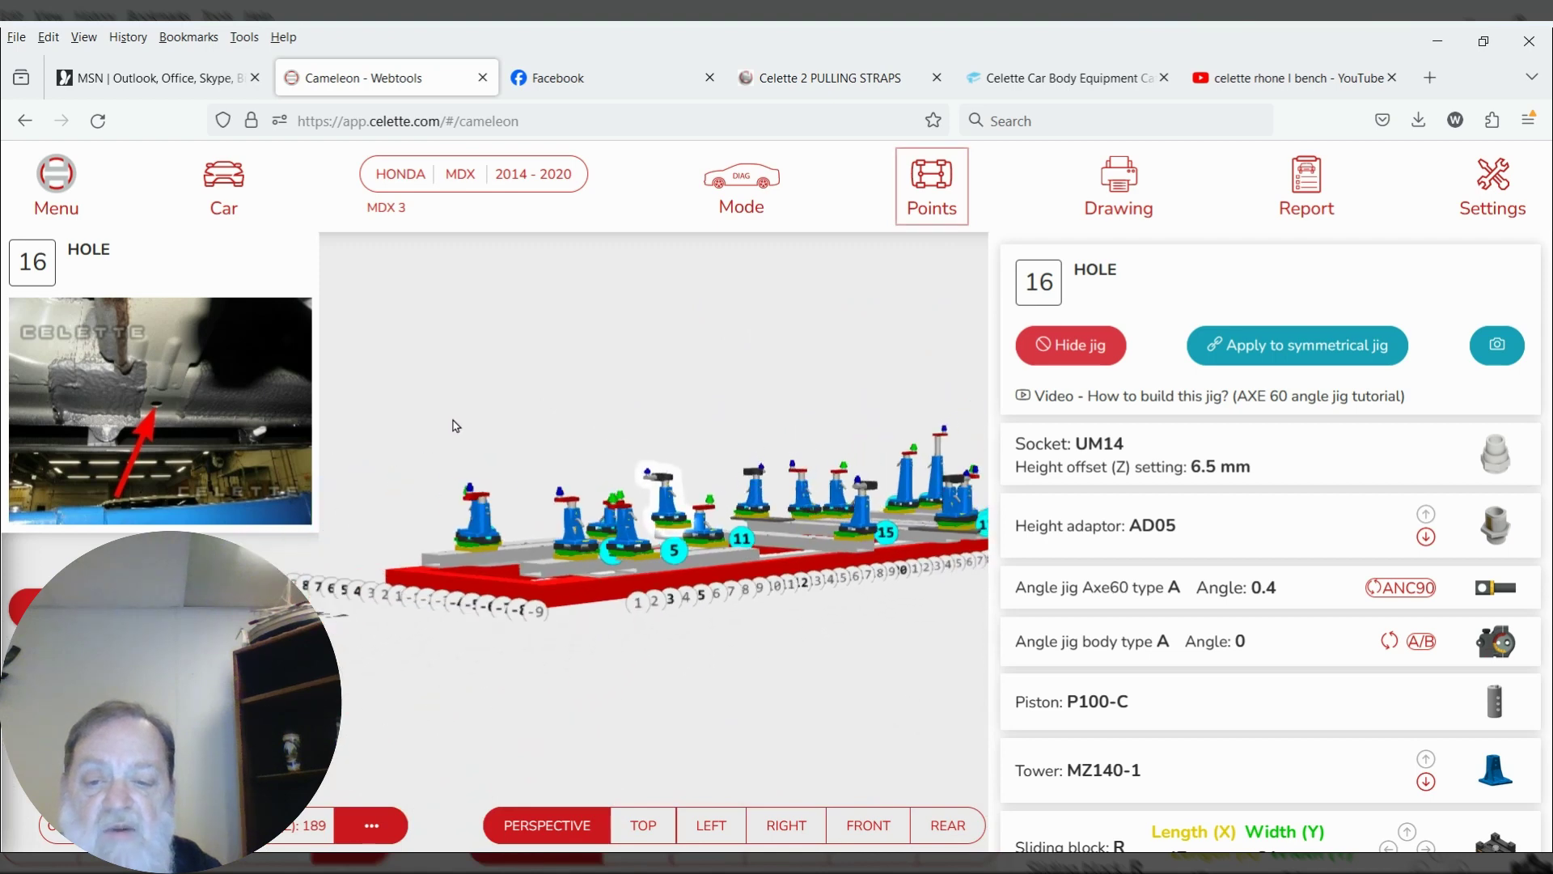
# Close the details of the jig at point 16 and examine the complete DIAG layout from the front and side
pyautogui.moveTo(601, 591); pyautogui.dragTo(557, 430)
pyautogui.click(556, 429)
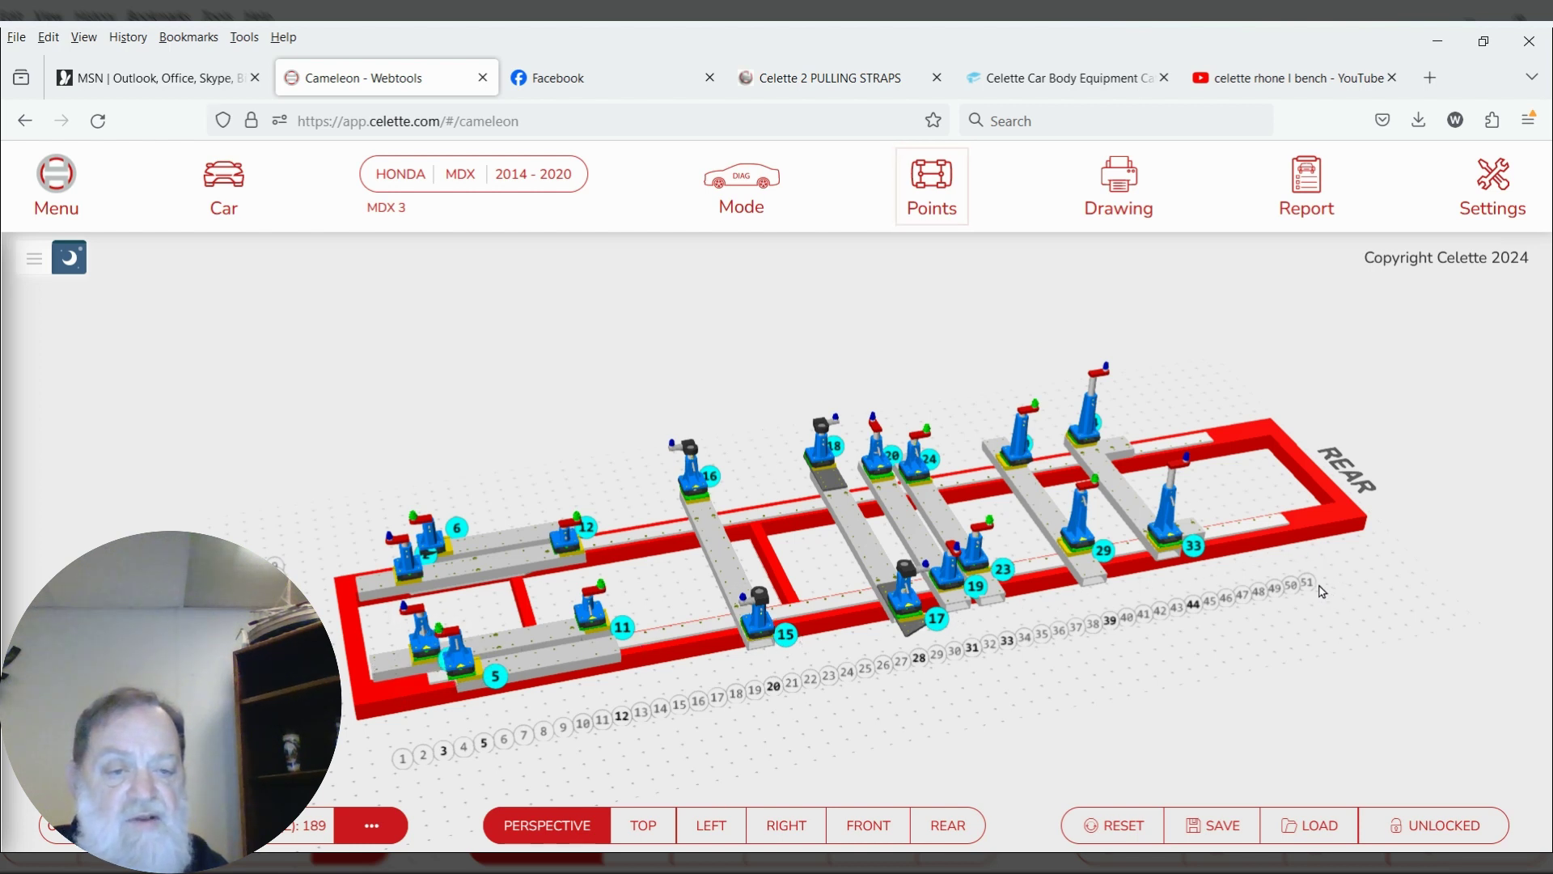
pyautogui.moveTo(562, 698); pyautogui.dragTo(1017, 524)
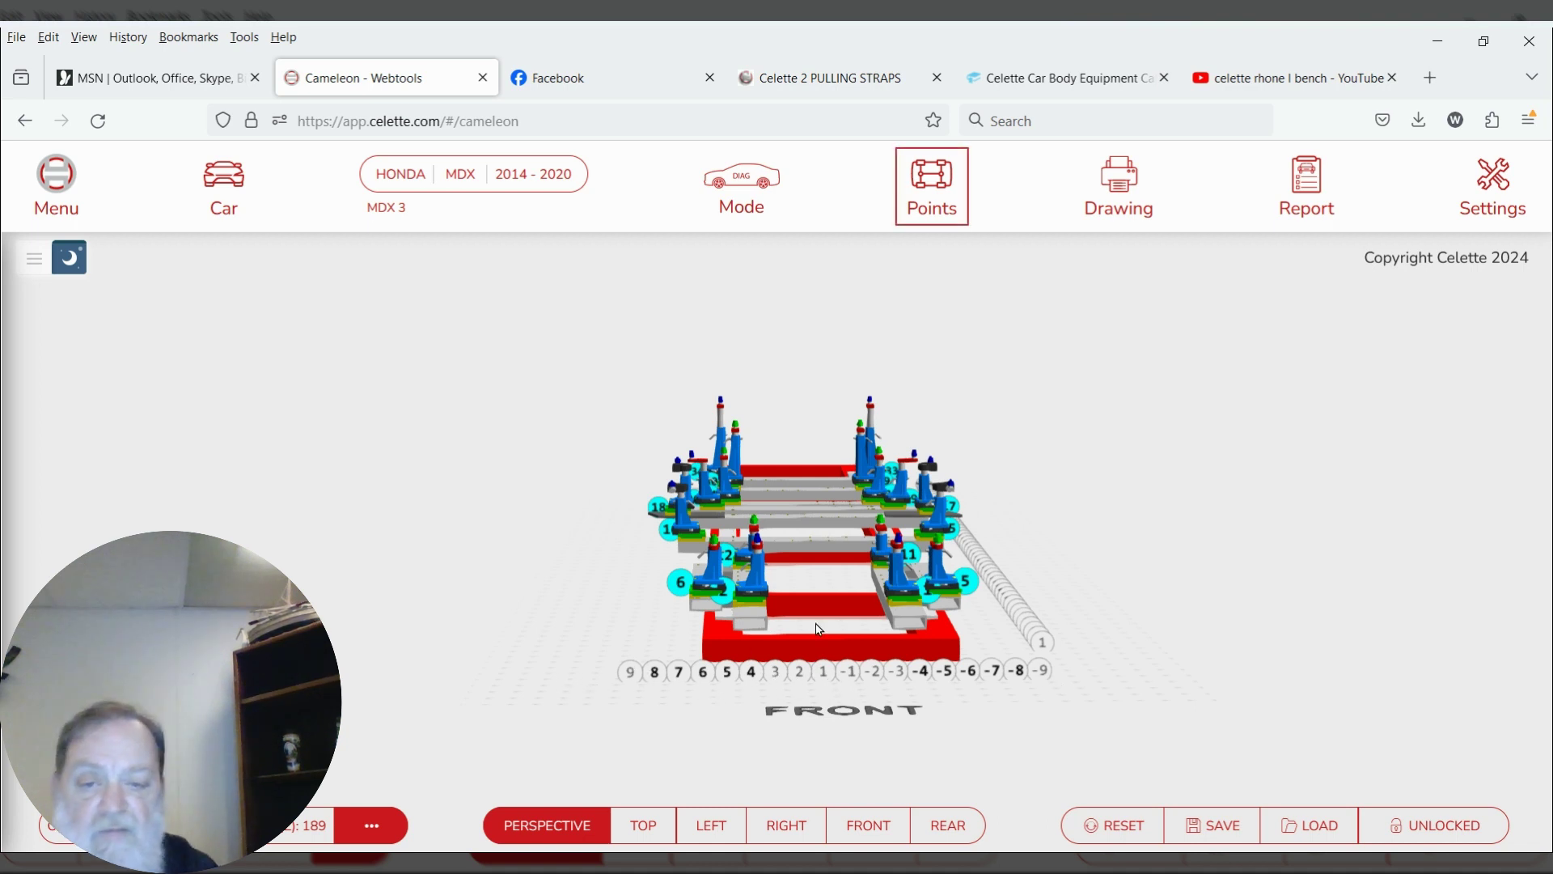
pyautogui.moveTo(1075, 538); pyautogui.dragTo(820, 576)
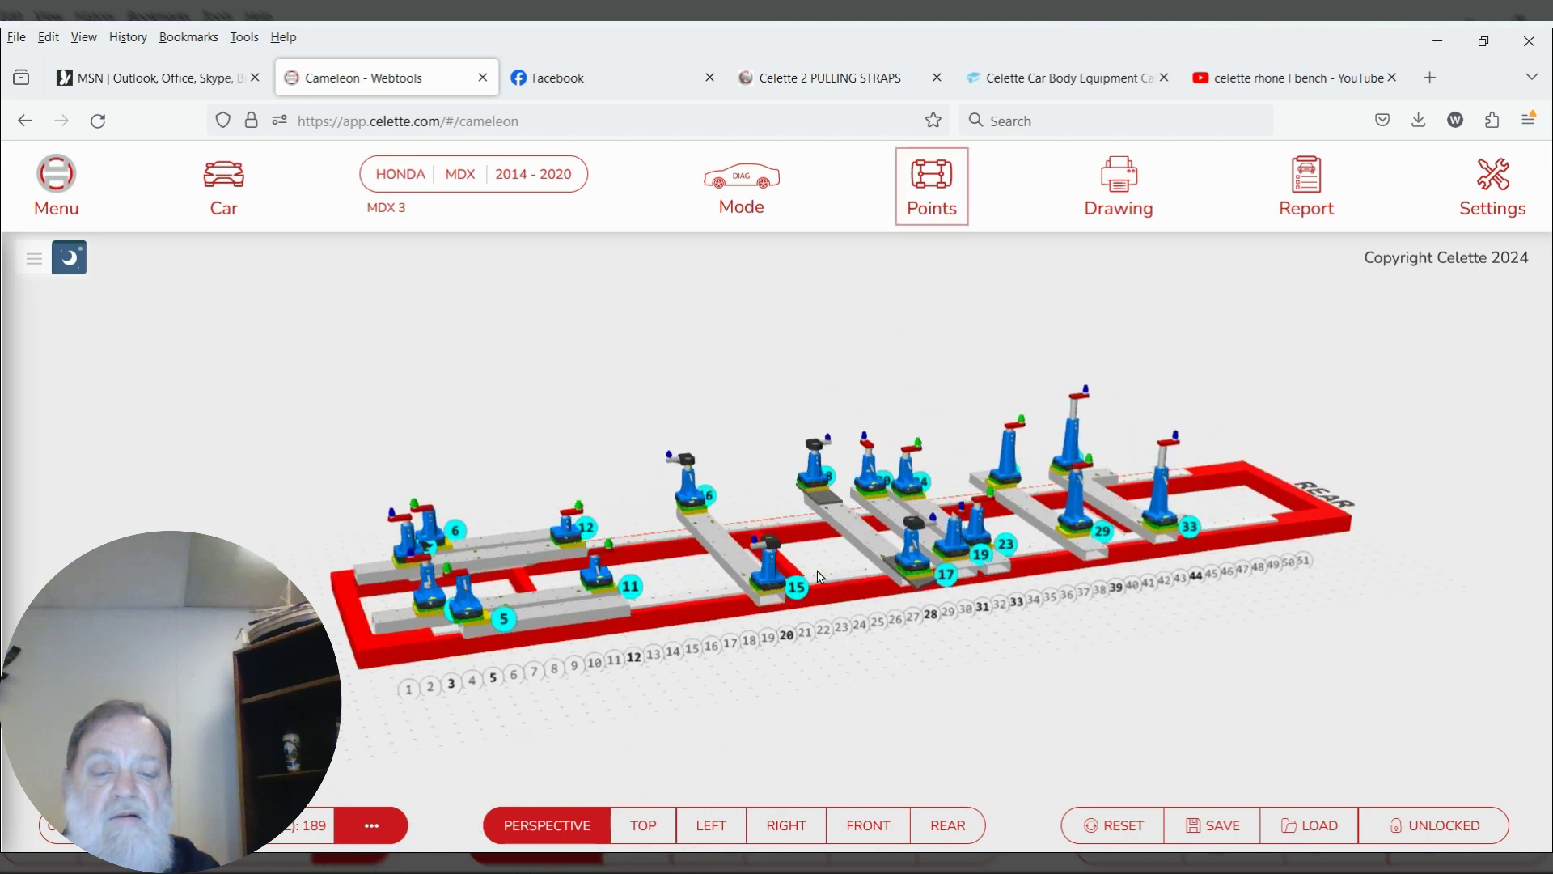